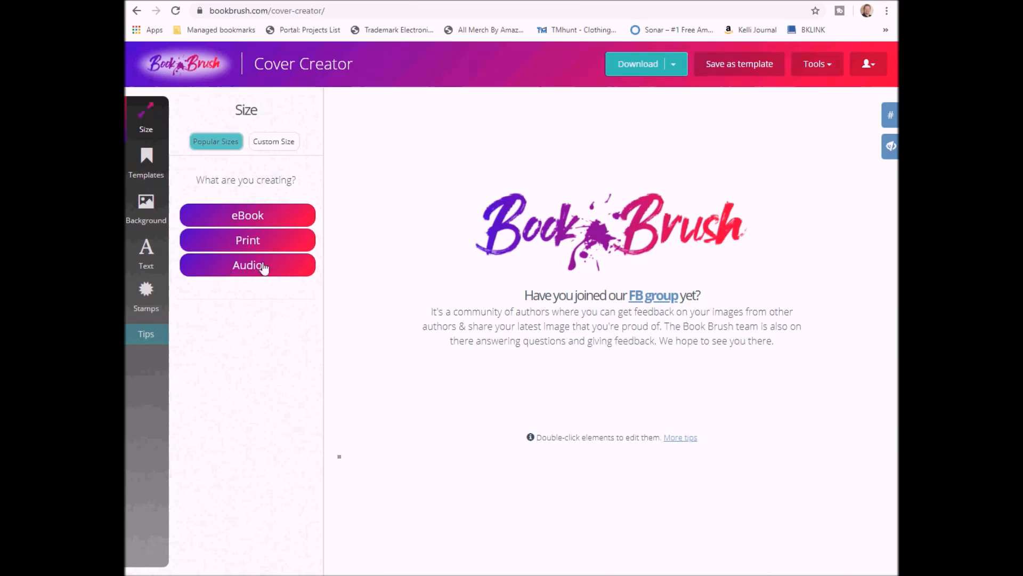
Browse the ebook and audiobook cover sizes, then switch to the print cover option
left_click(265, 219)
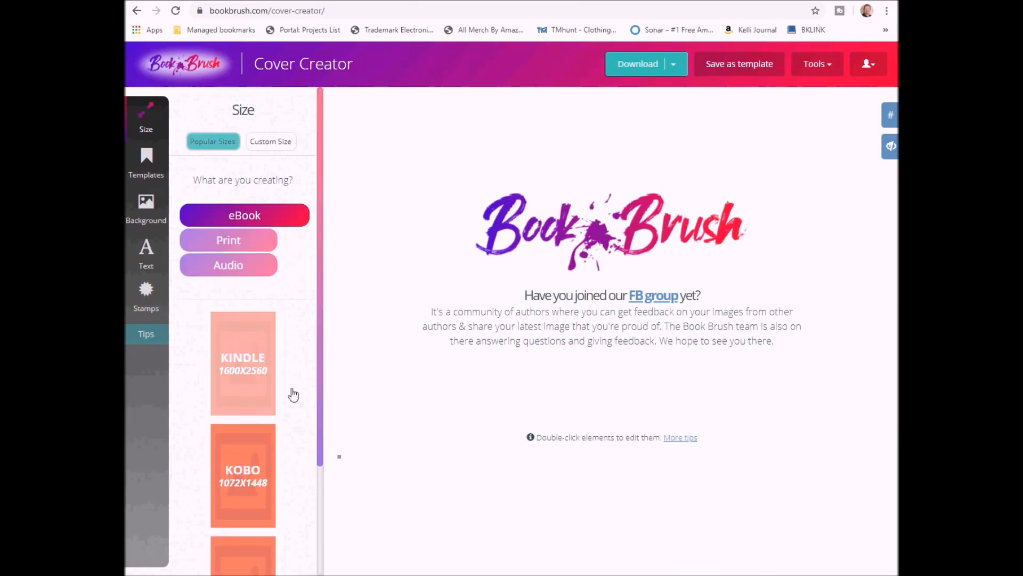
scroll(281, 401, "down", 2)
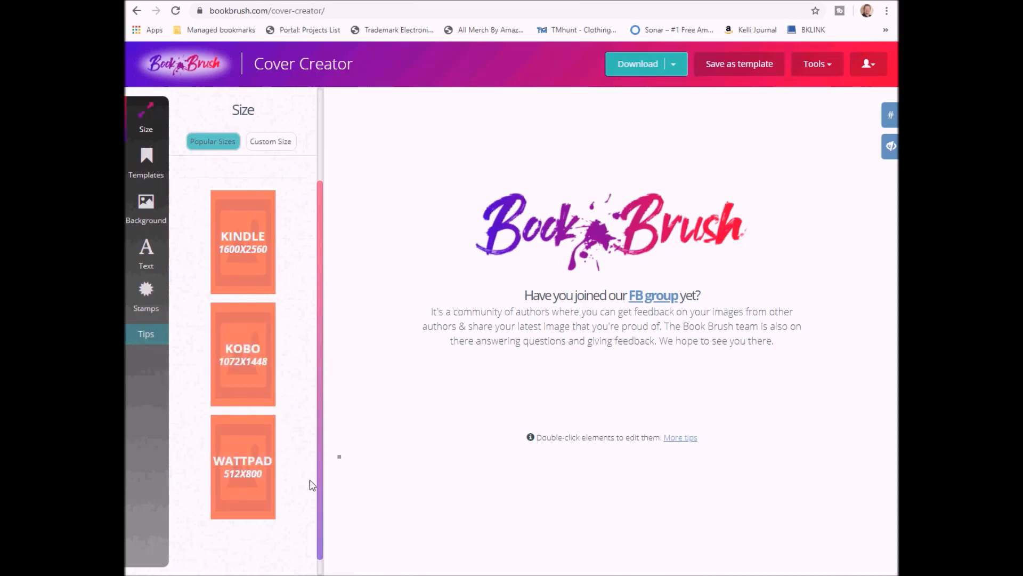
scroll(292, 407, "up", 2)
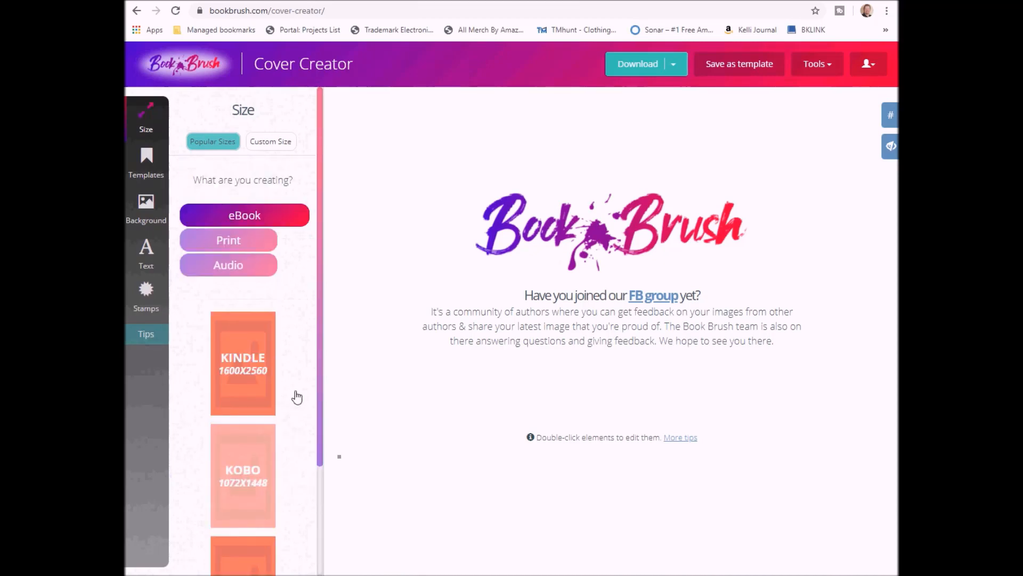
left_click(246, 266)
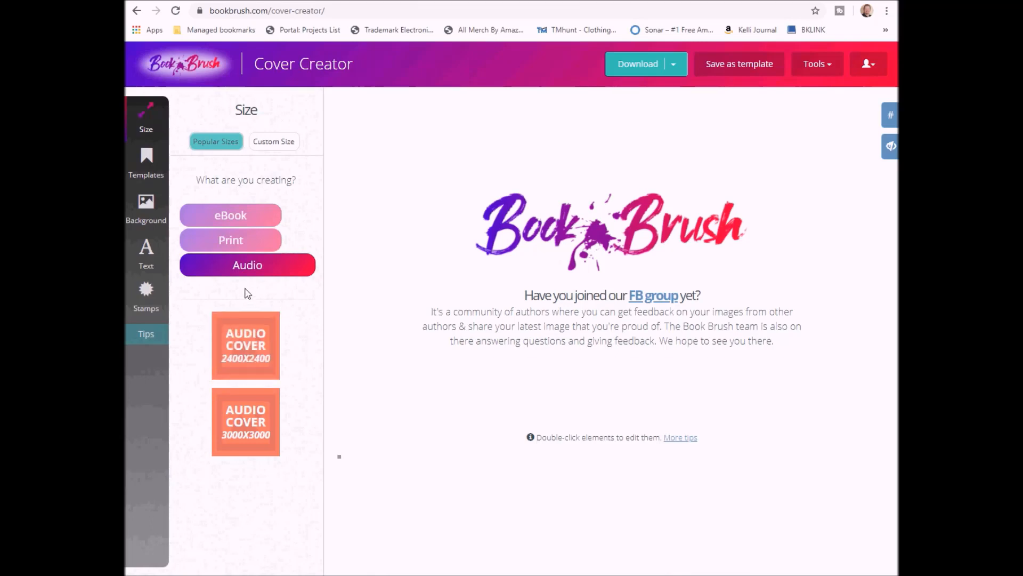
left_click(259, 219)
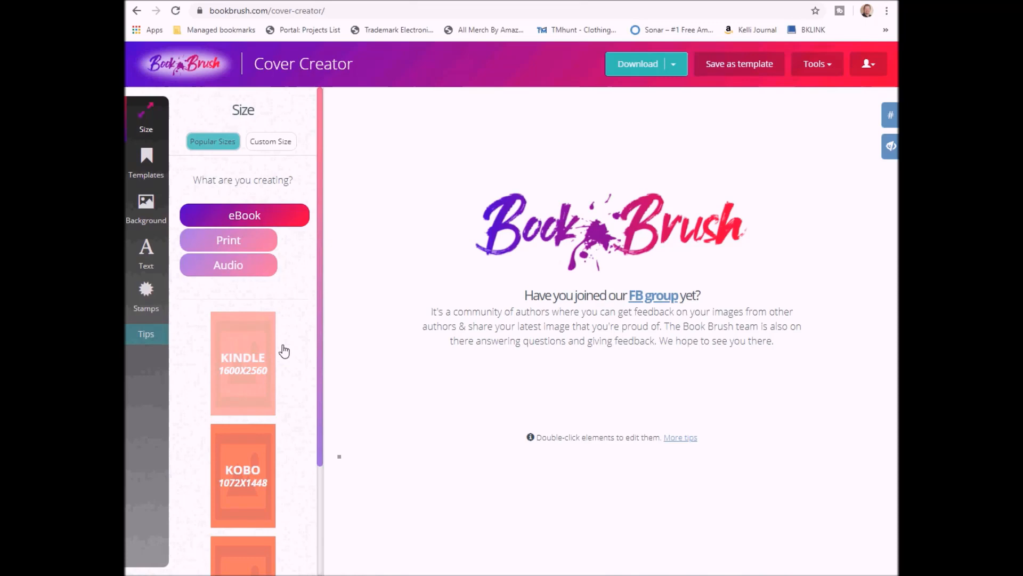
left_click(255, 255)
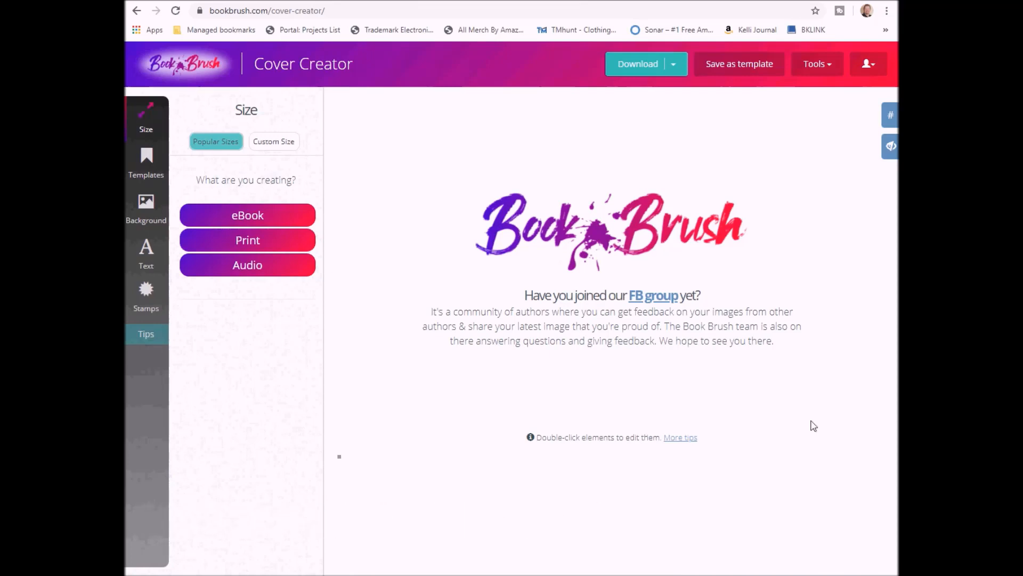
Create a 6.00" x 9.00" print cover on White paper with 350 pages
left_click(268, 248)
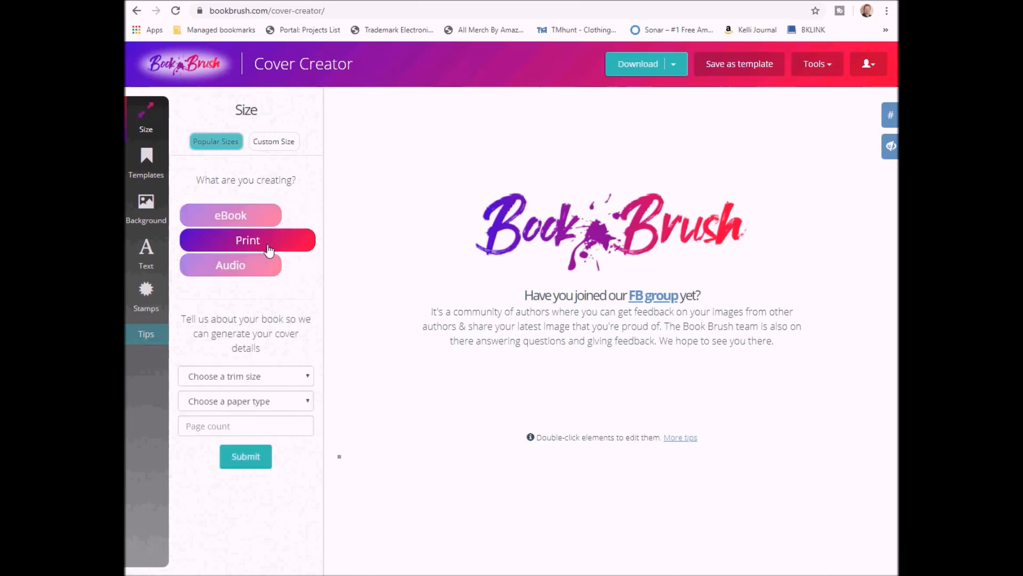
left_click(259, 381)
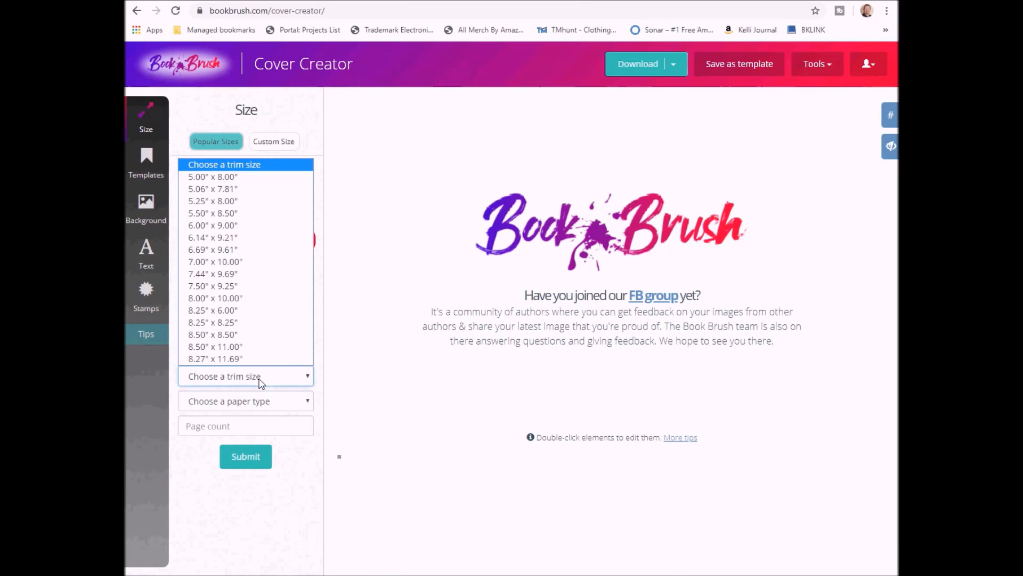
left_click(240, 226)
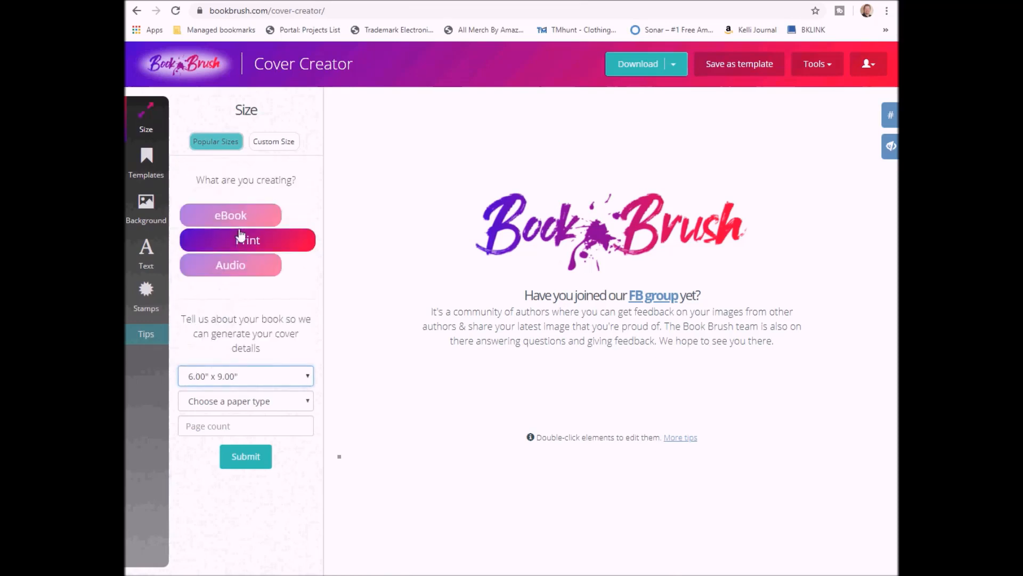
left_click(257, 403)
left_click(252, 429)
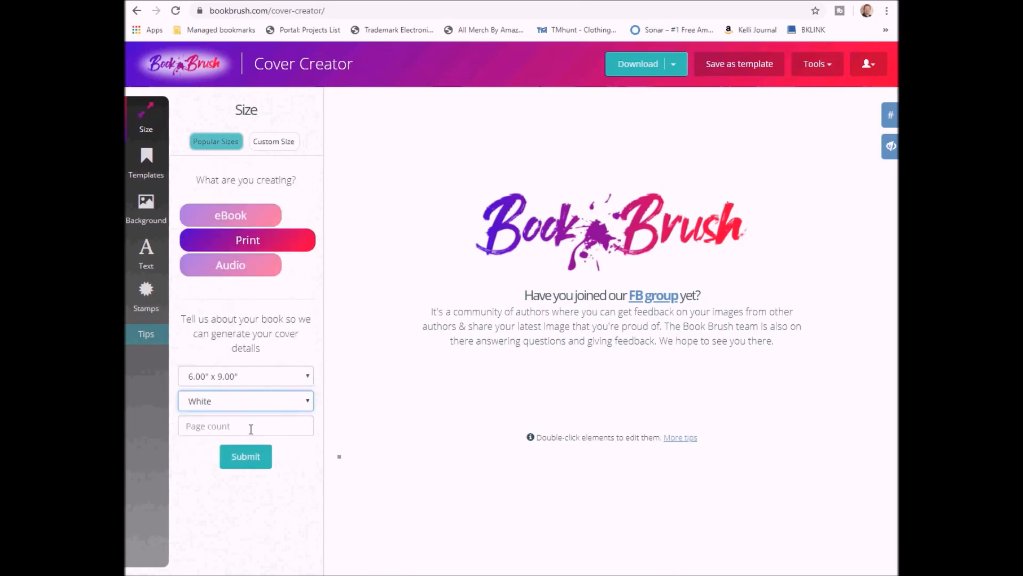
left_click(251, 429)
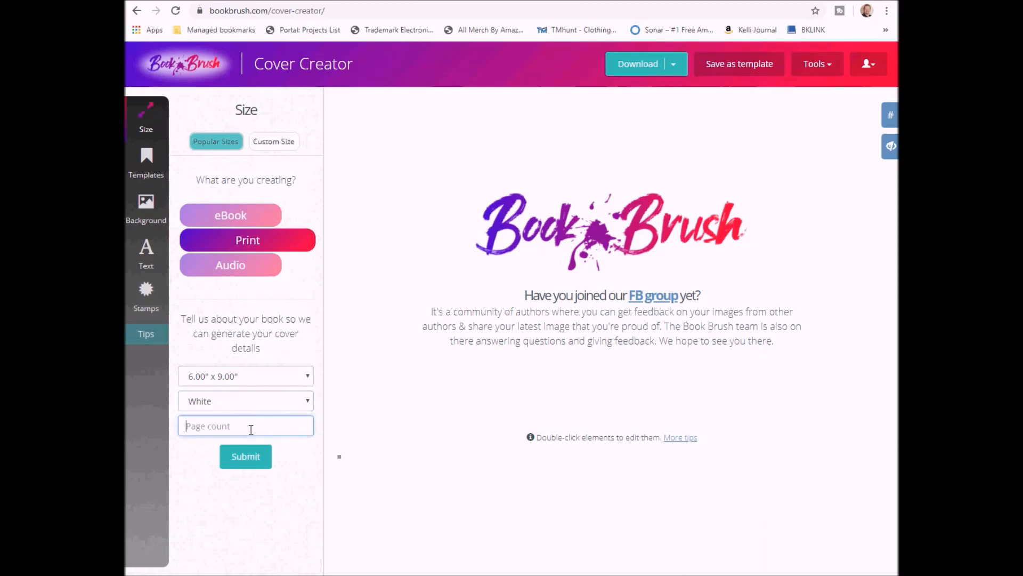
type("350")
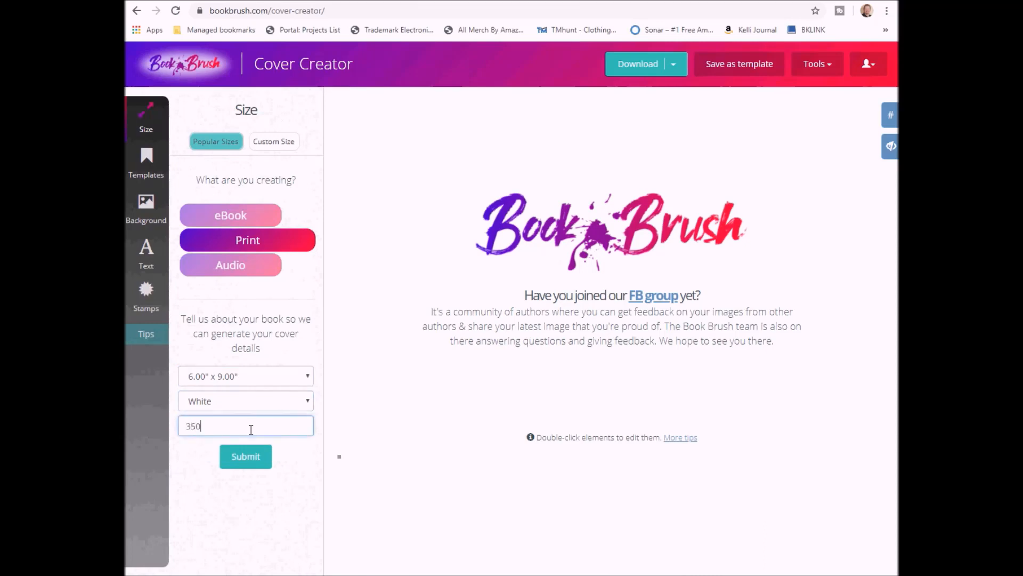
left_click(244, 460)
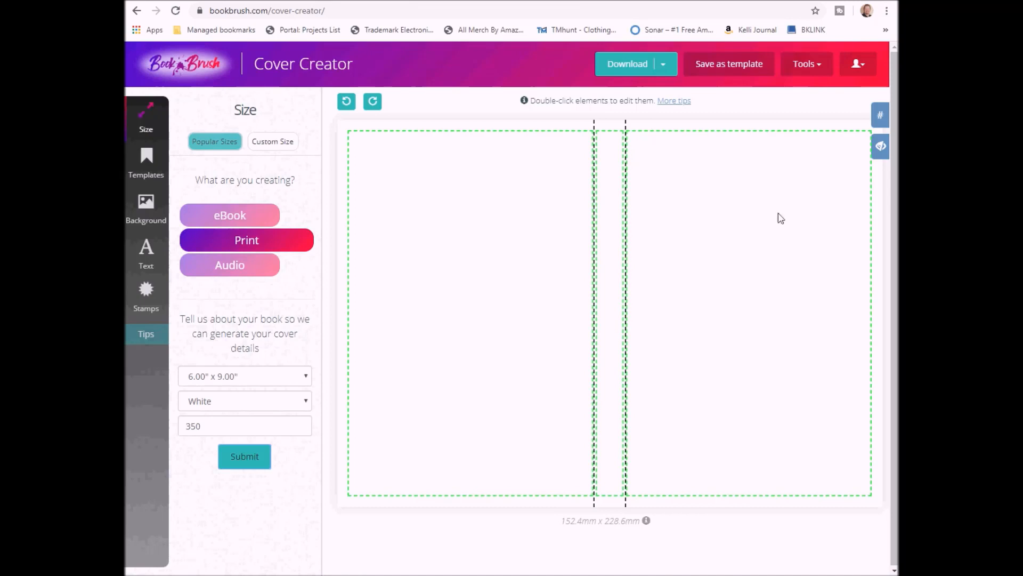
Show the bleed outline, toggle gridlines on and off, and check the 331.22 x 235.00 custom size
left_click(881, 151)
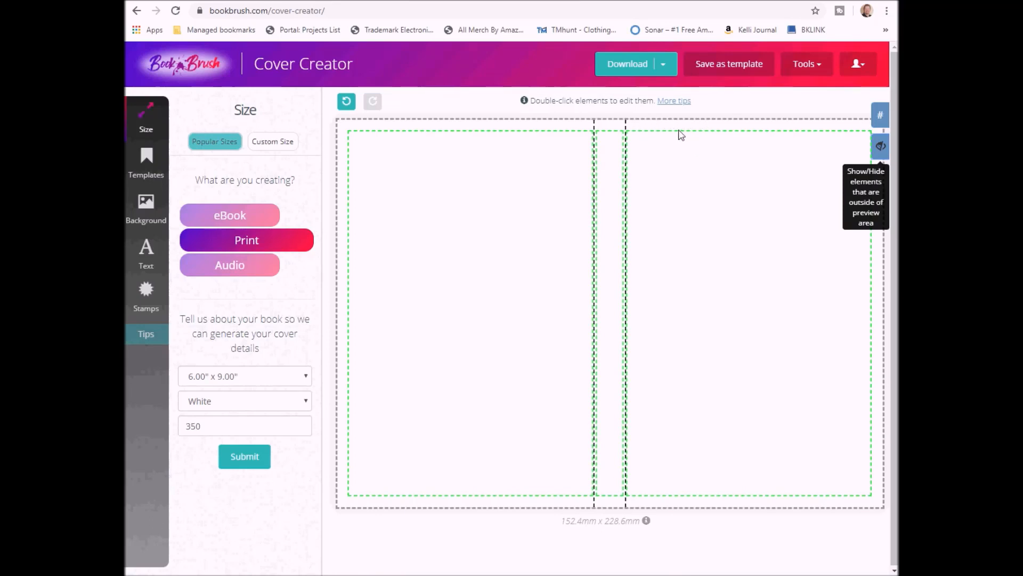
left_click(880, 116)
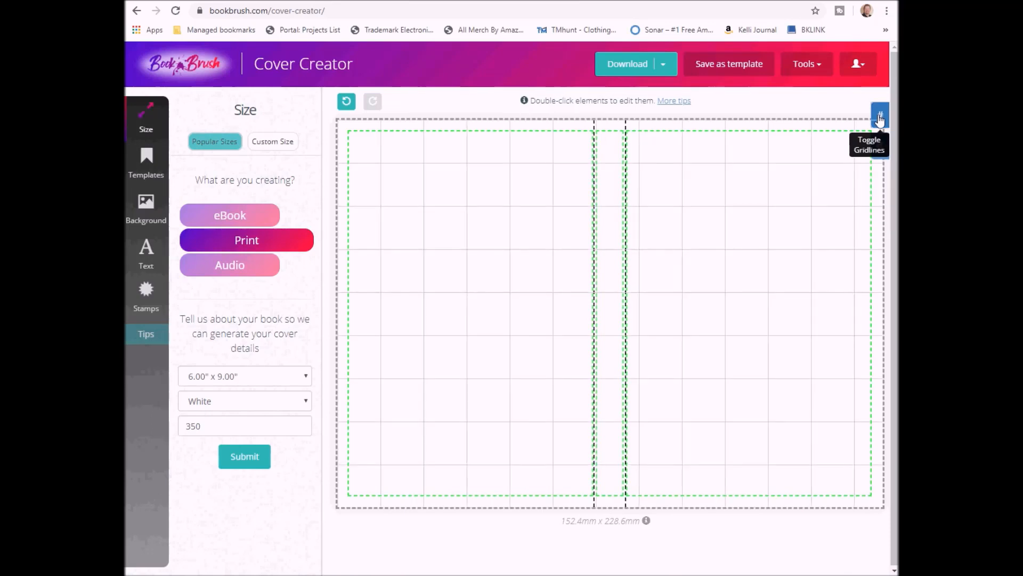
left_click(880, 118)
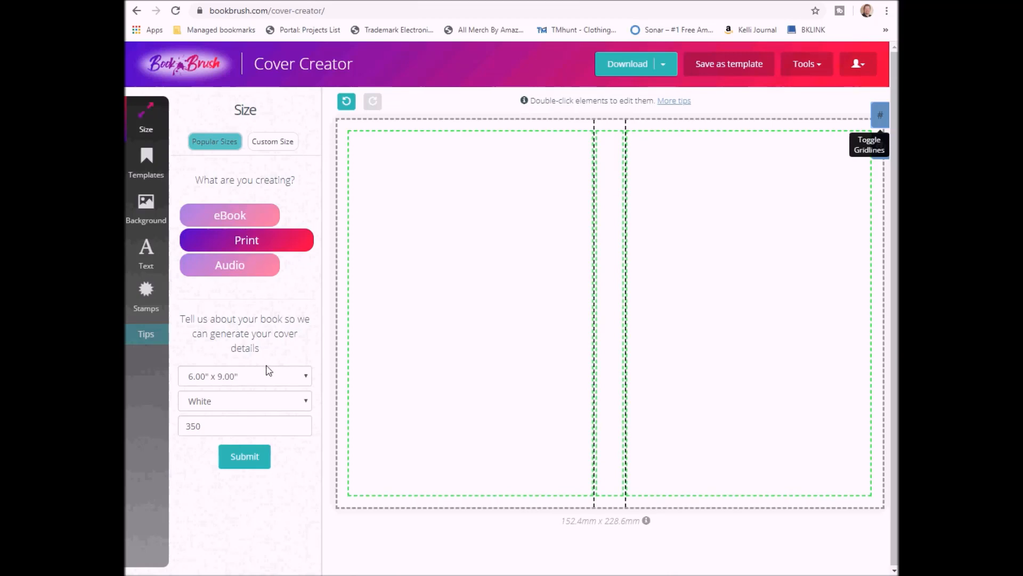
left_click(268, 142)
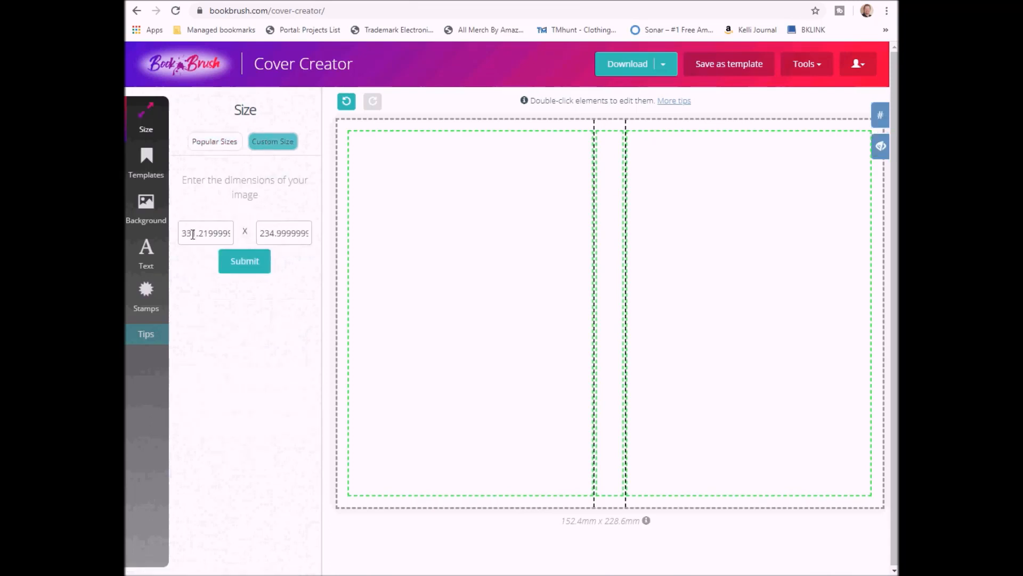
left_click(196, 143)
Search backgrounds for 'beach' and apply the rocky pink-sky sunset seashore photo
mouse_move(147, 207)
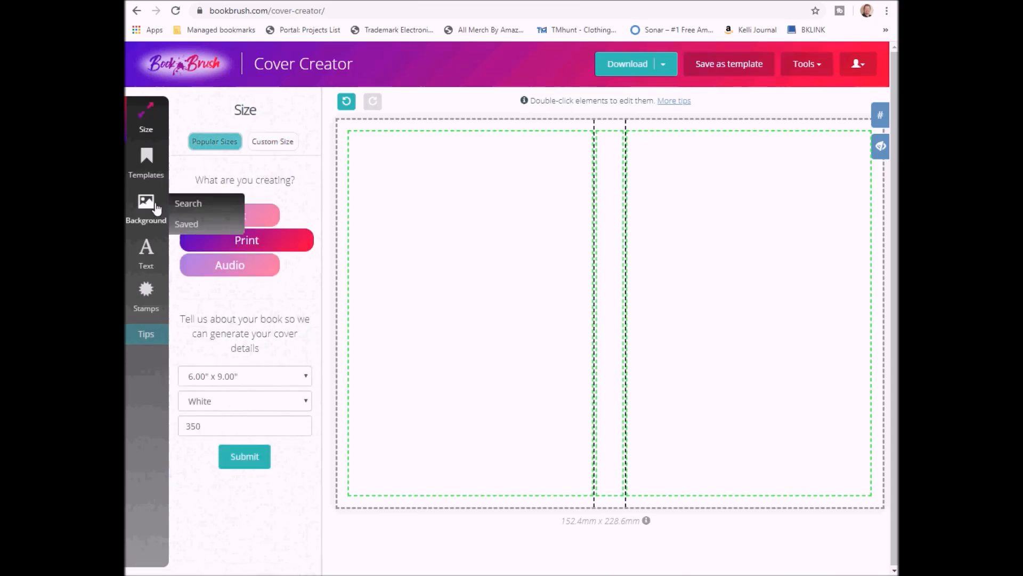
left_click(147, 211)
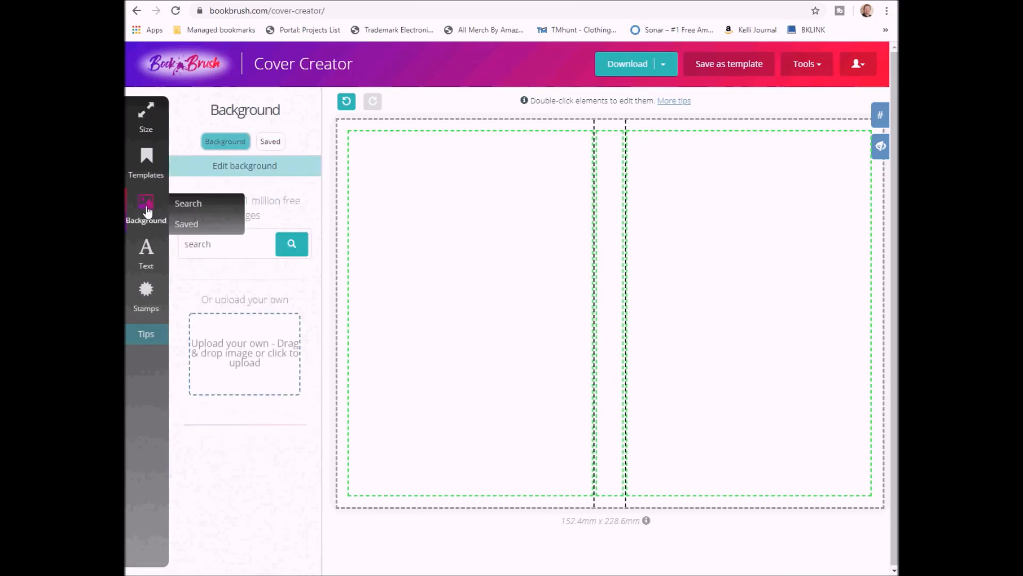
left_click(217, 250)
type("beach")
key("Return")
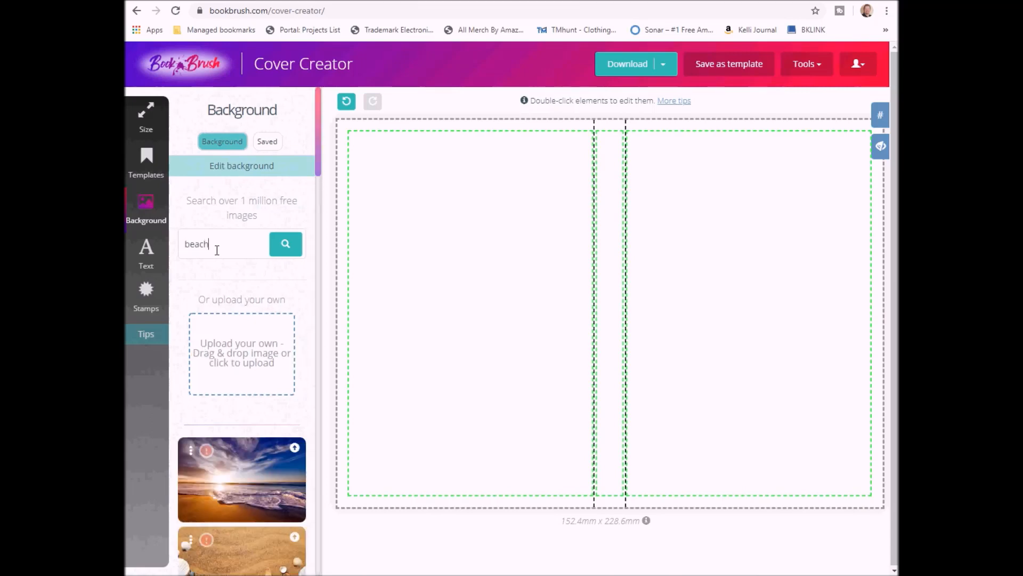
scroll(244, 341, "down", 10)
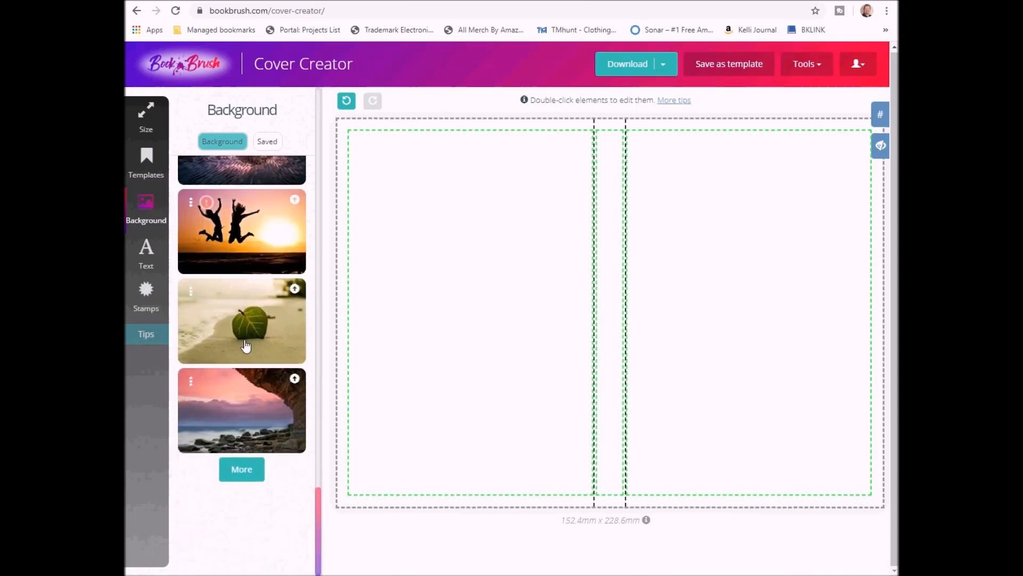
left_click(261, 419)
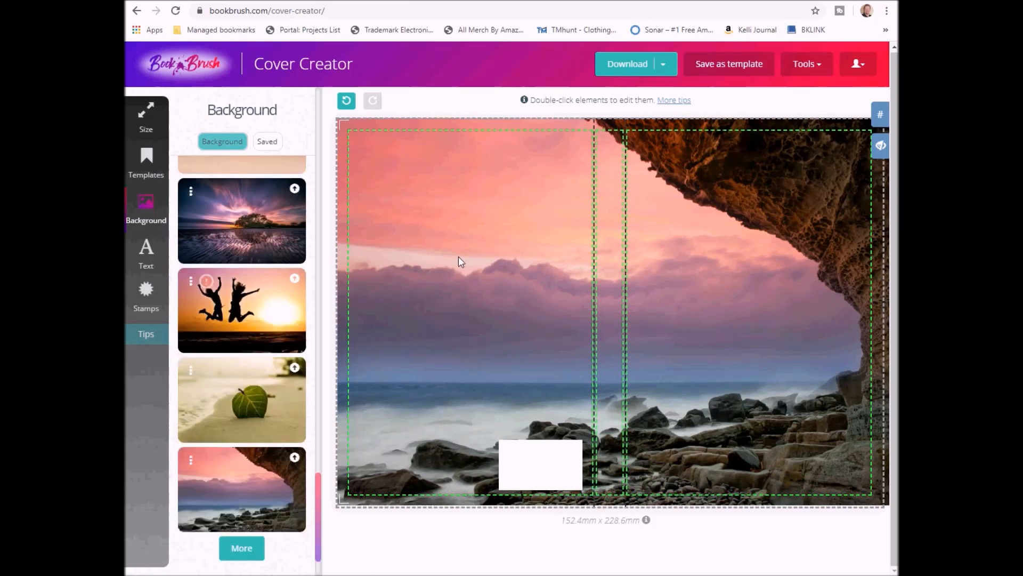
Adjust the beach background's Size, Background Transparency and Blur sliders in Edit Background
double_click(458, 257)
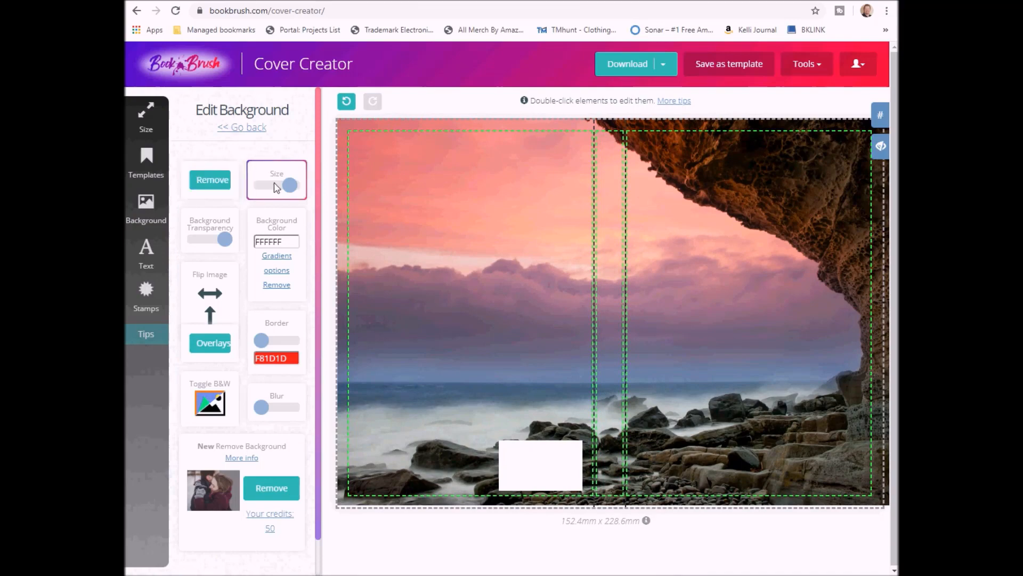
mouse_move(290, 185)
left_mouse_down()
mouse_move(267, 184)
mouse_move(293, 188)
left_mouse_up()
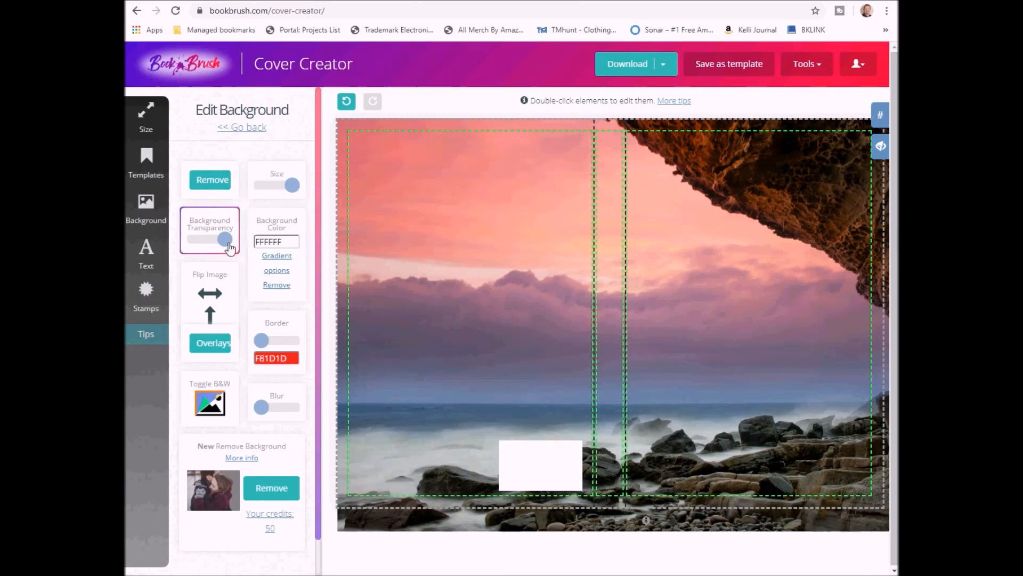
left_click_drag(225, 240, 224, 241)
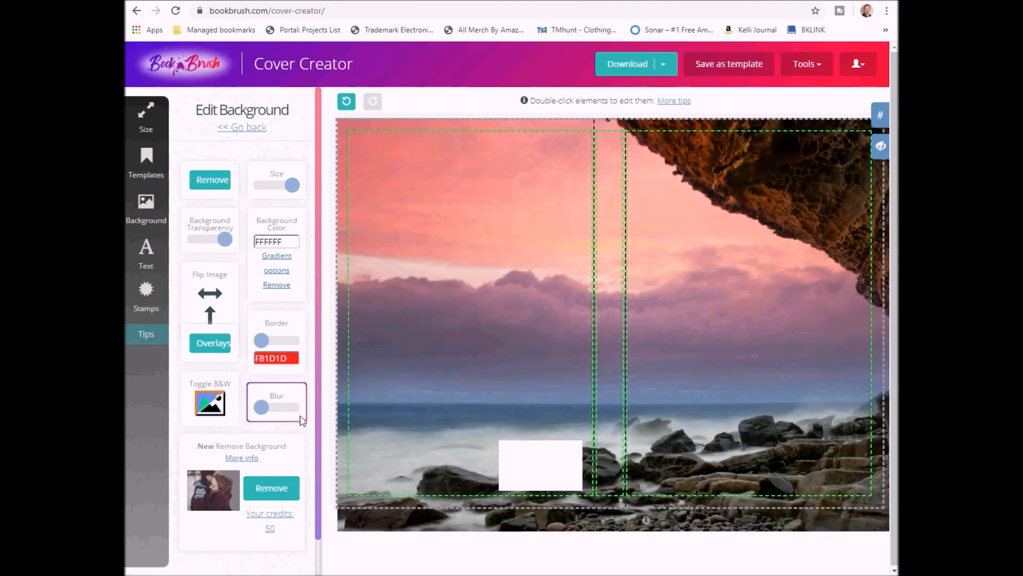
left_click_drag(263, 407, 263, 409)
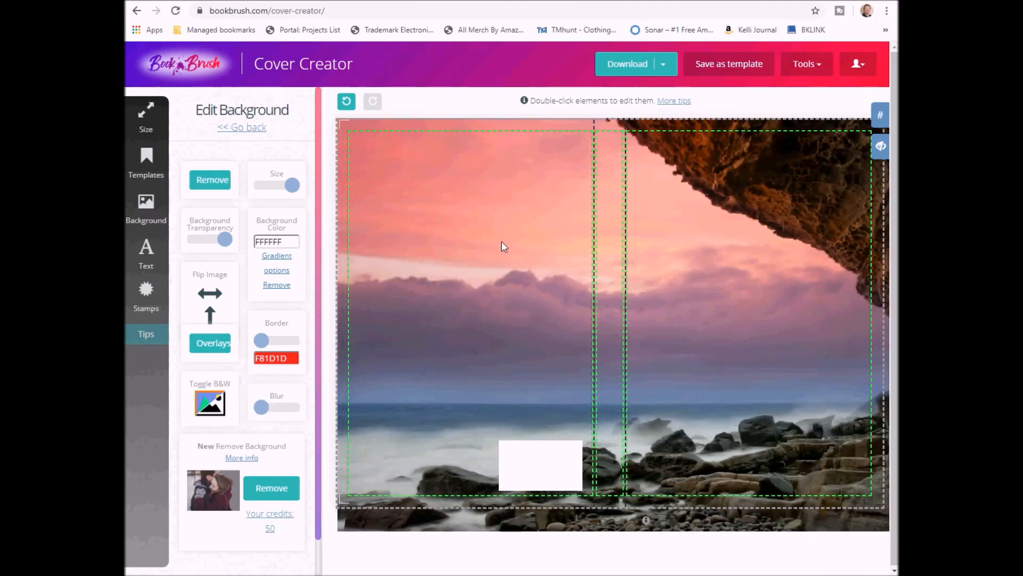
Add a text box reading 'Life's A Beach!' and move it onto the front cover
left_click(145, 256)
left_click(249, 159)
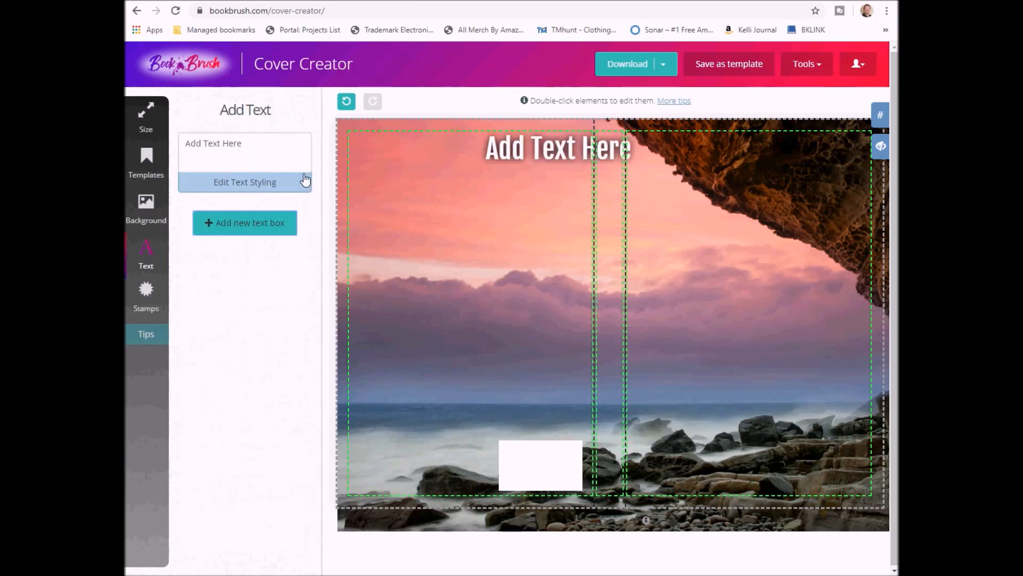
left_click_drag(267, 147, 127, 175)
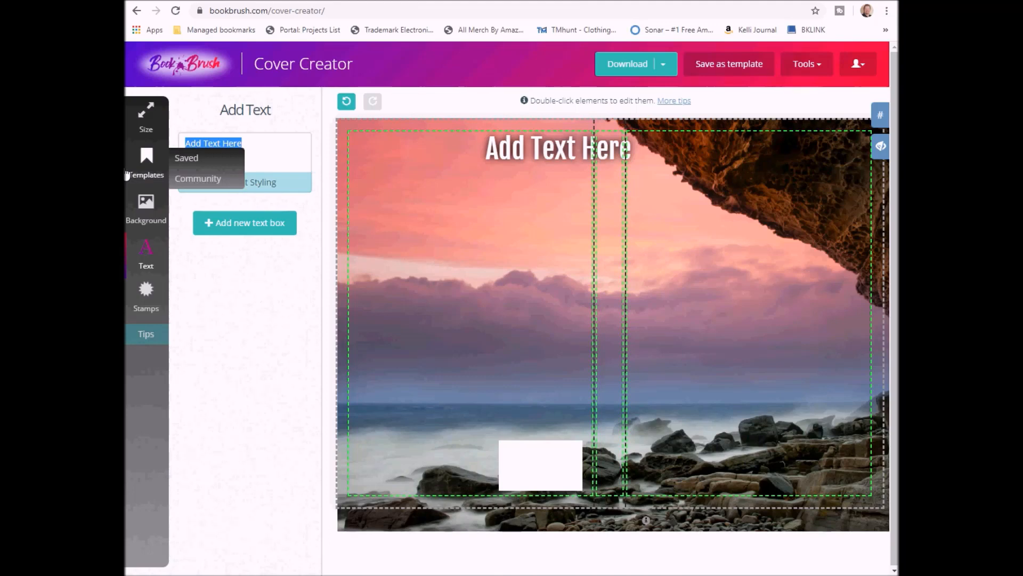
type("Life's")
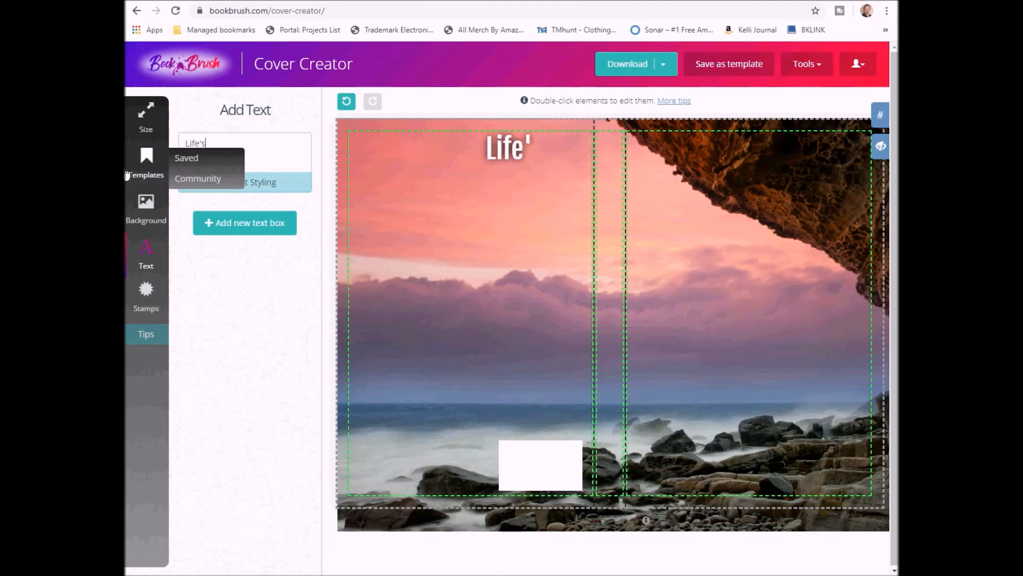
type(" A Beach!")
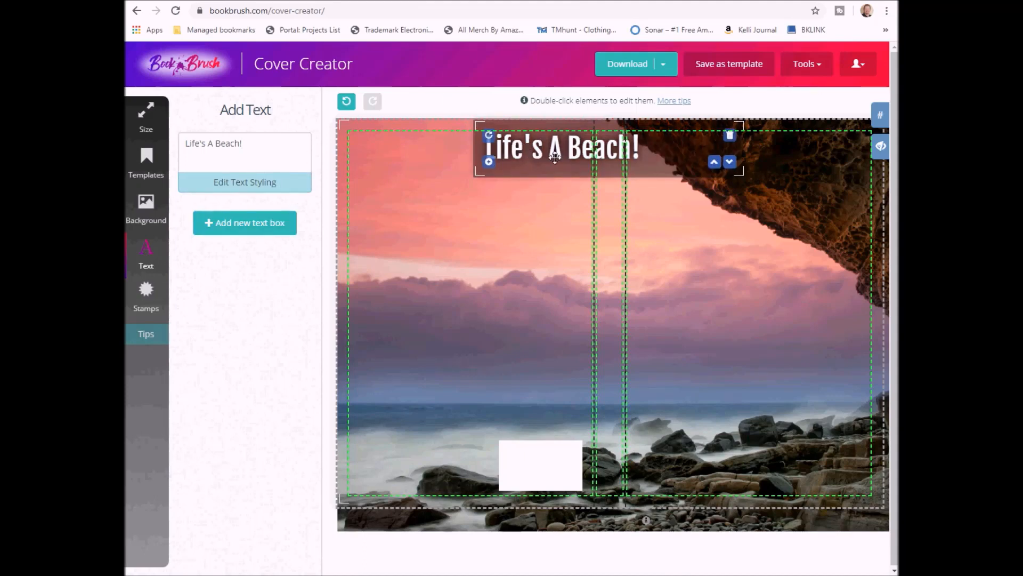
left_click_drag(549, 157, 703, 170)
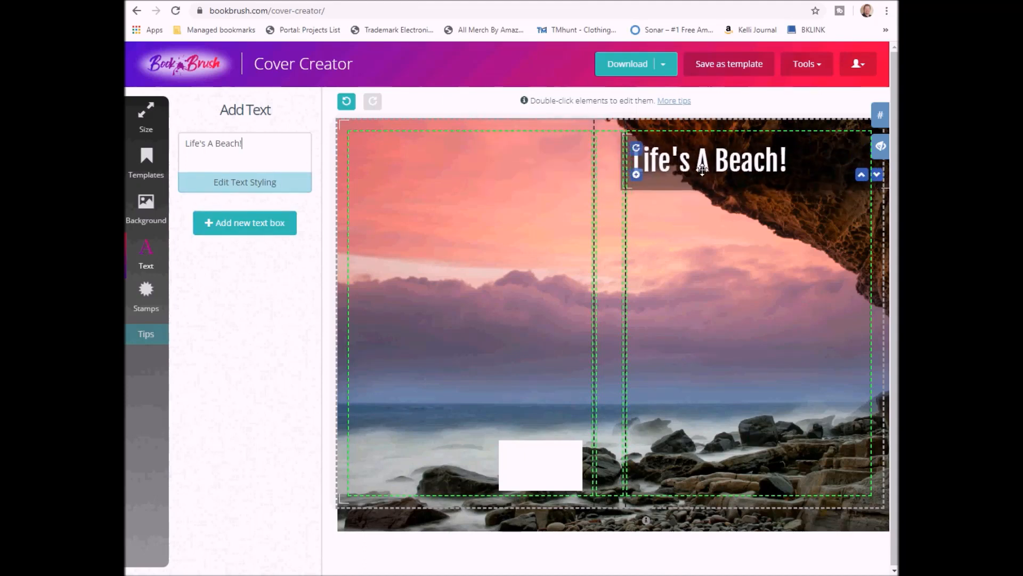
Set the title font to Berkshire Swash, centre-align it, and narrow its box on the front cover
left_click(253, 193)
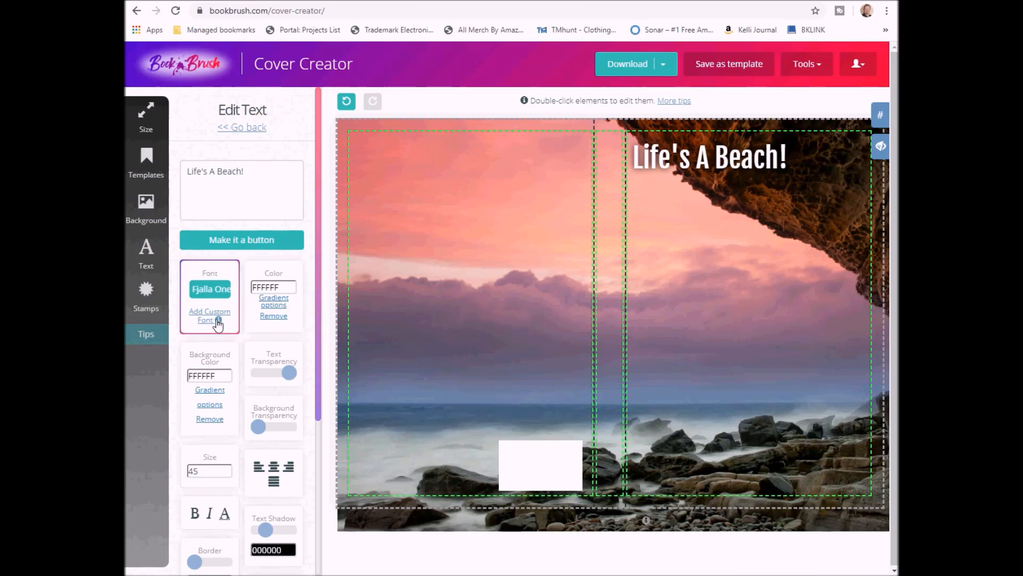
left_click(214, 292)
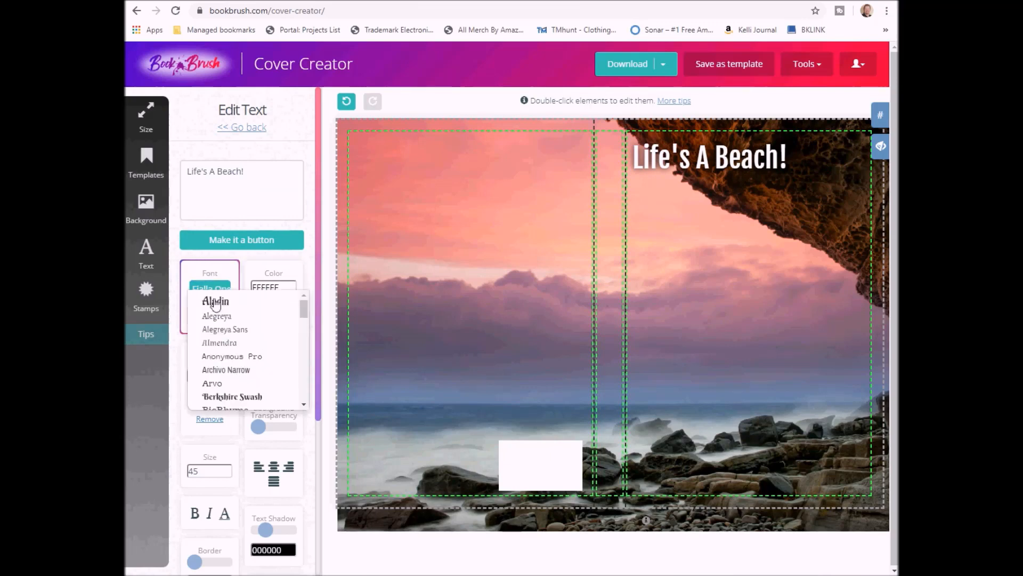
left_click(253, 395)
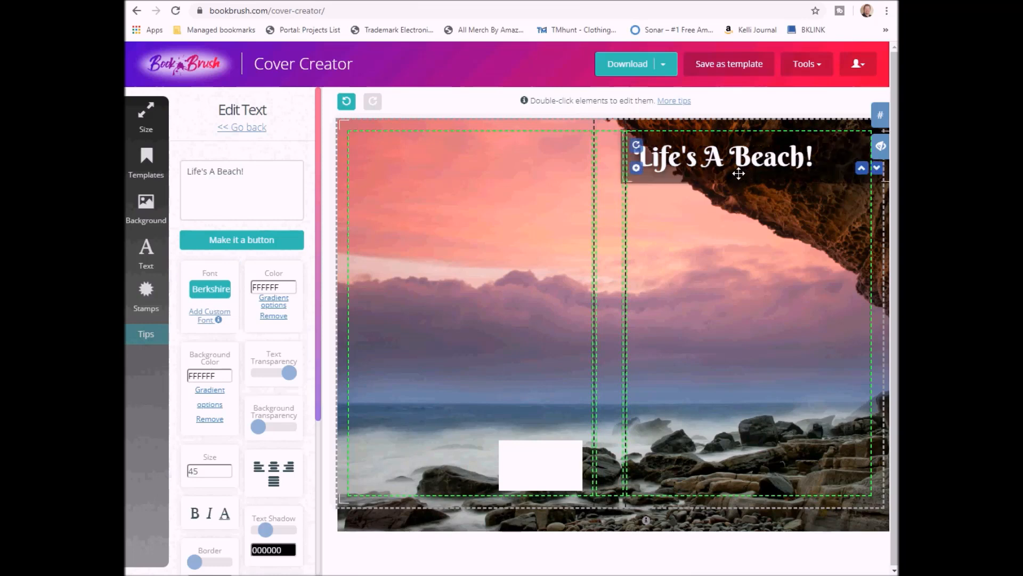
left_click(274, 471)
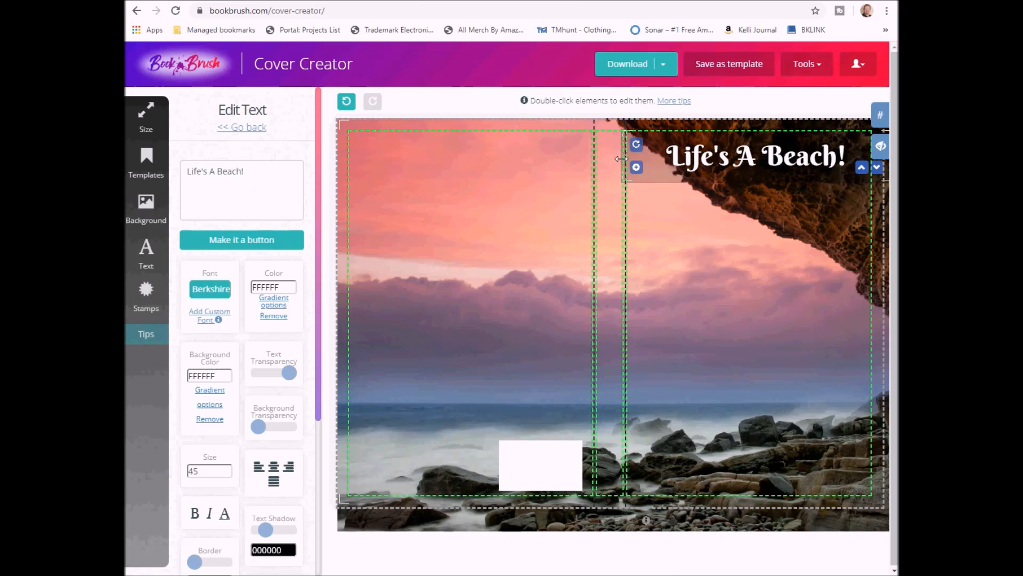
left_click_drag(621, 159, 628, 159)
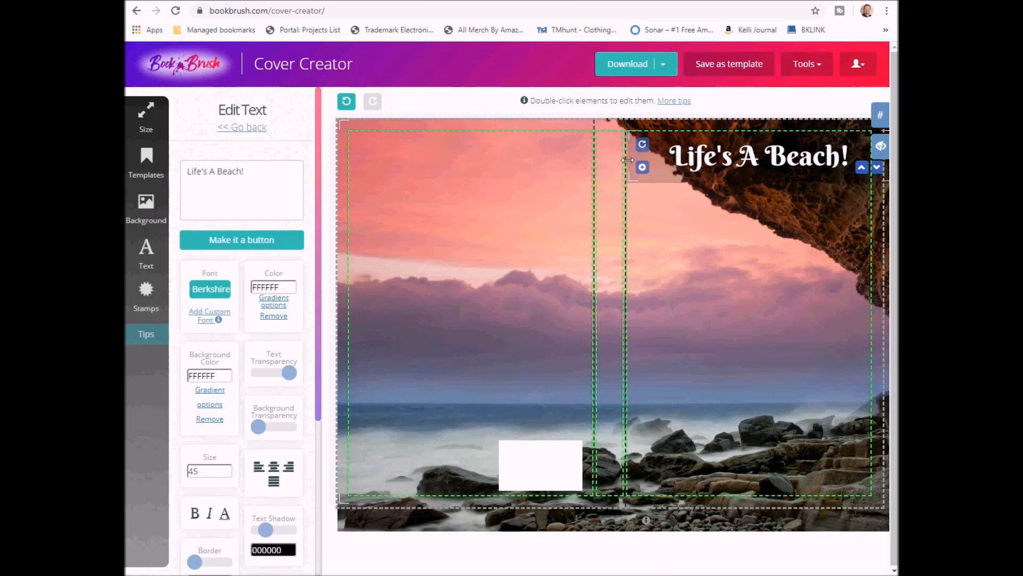
mouse_move(740, 156)
left_mouse_down()
mouse_move(694, 157)
mouse_move(730, 156)
left_mouse_up()
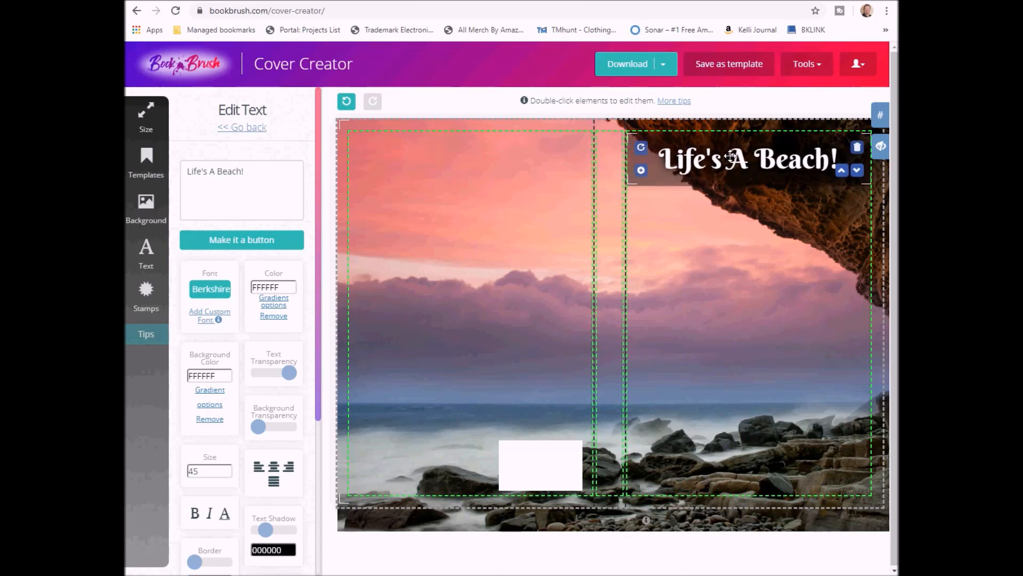
Raise the title size to 79 so it wraps, and move it near the top edge
left_click(227, 468)
left_click_drag(227, 468, 227, 468)
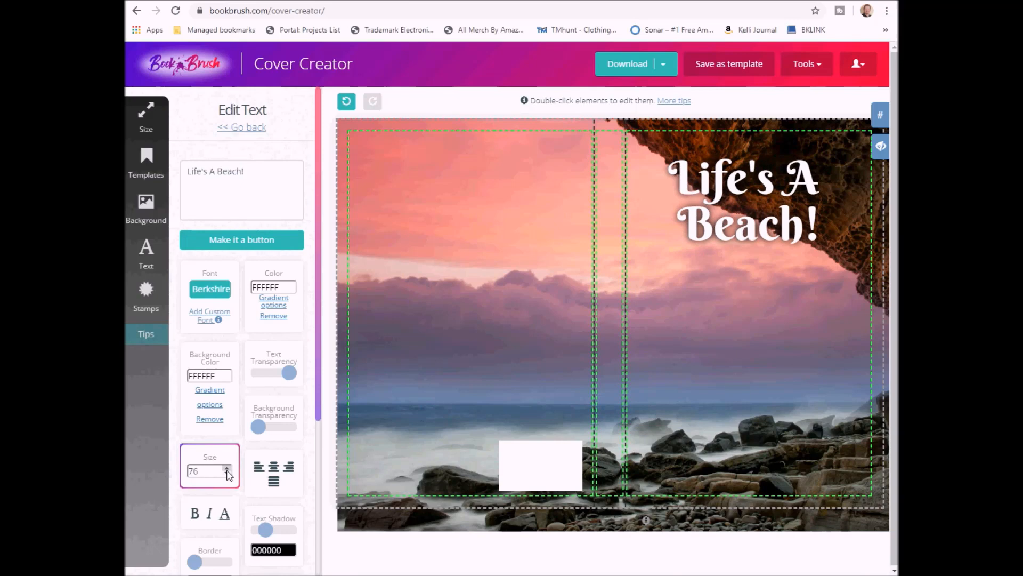
left_click(227, 469)
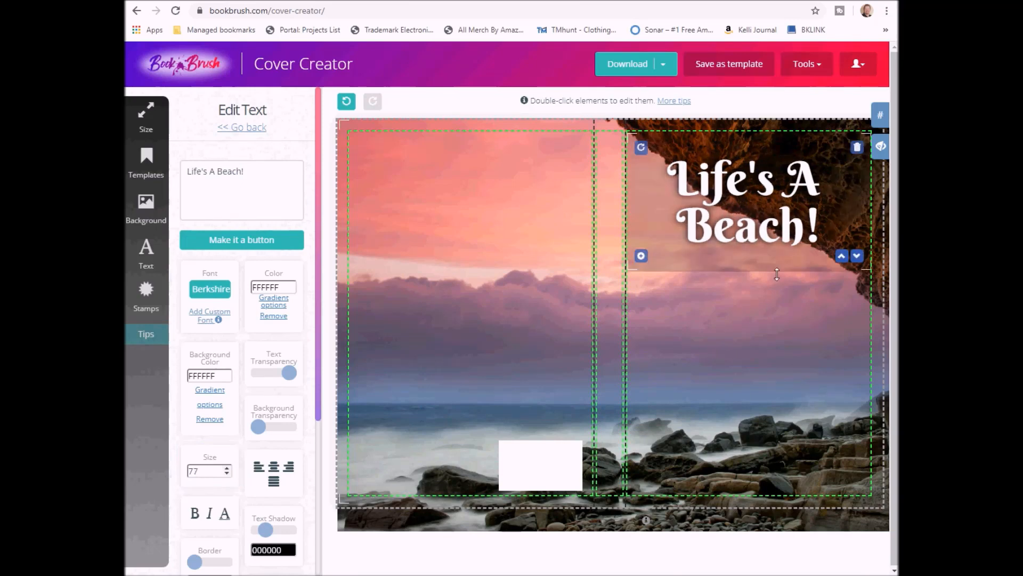
key("Up")
key("Up")
left_click_drag(743, 197, 741, 183)
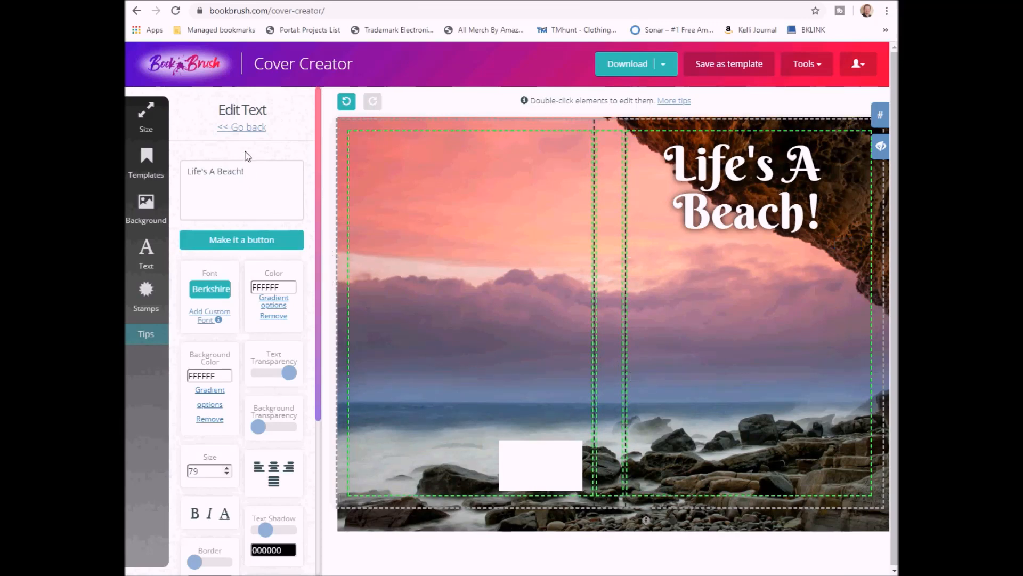
left_click(262, 128)
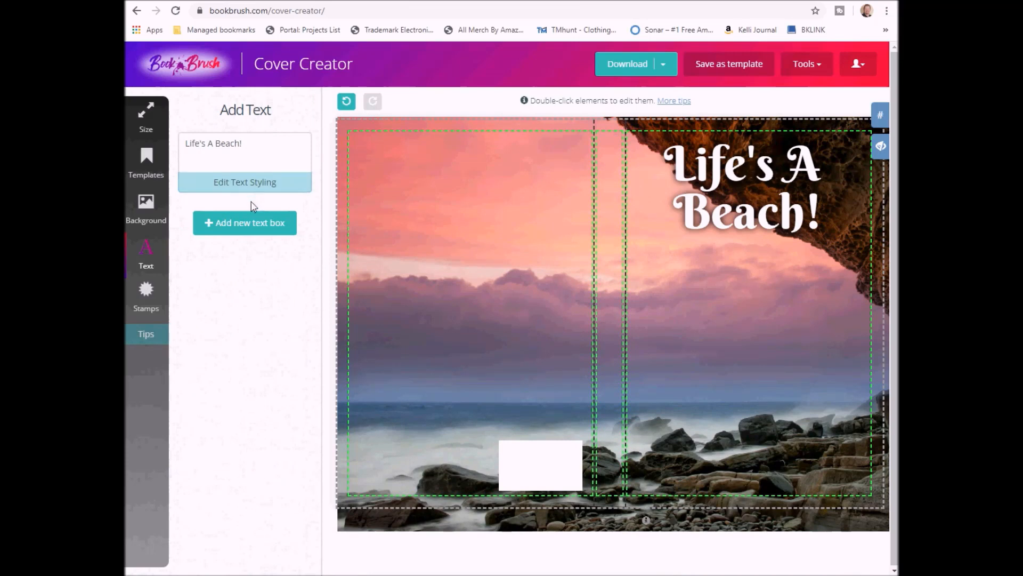
Add a second text box with the author's name and drag it to the front cover's bottom
left_click(279, 229)
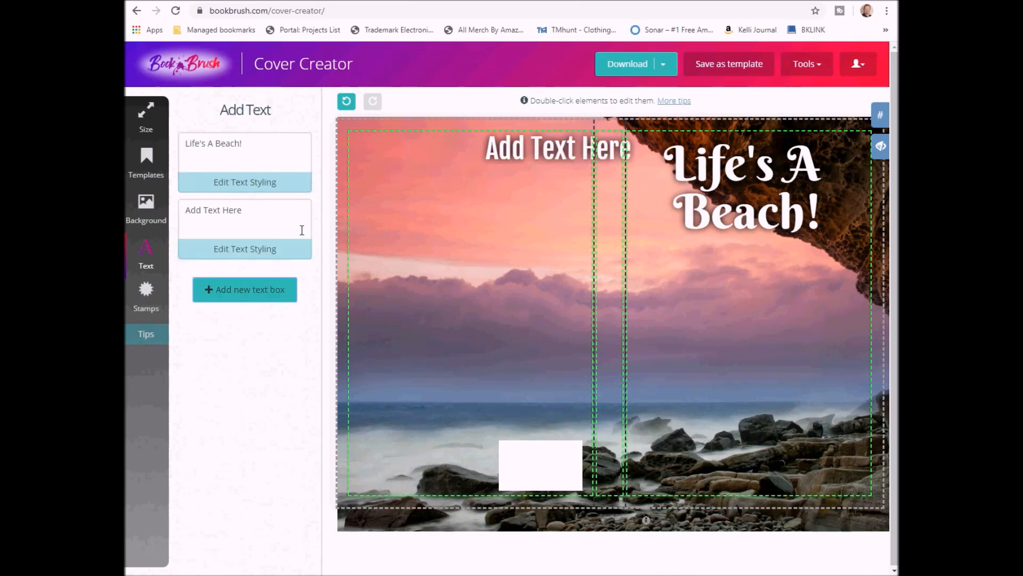
left_click(254, 209)
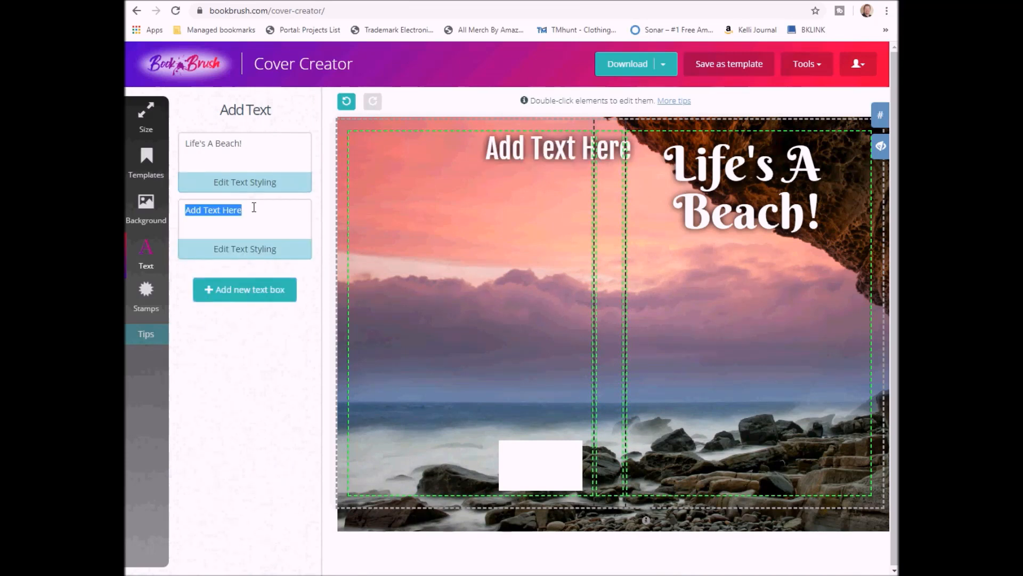
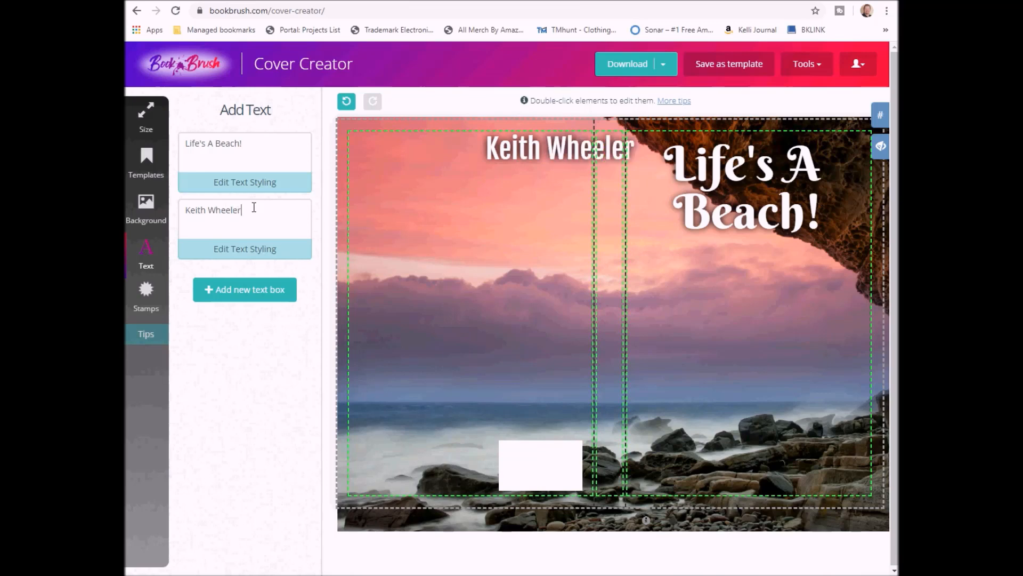
left_click_drag(552, 145, 708, 461)
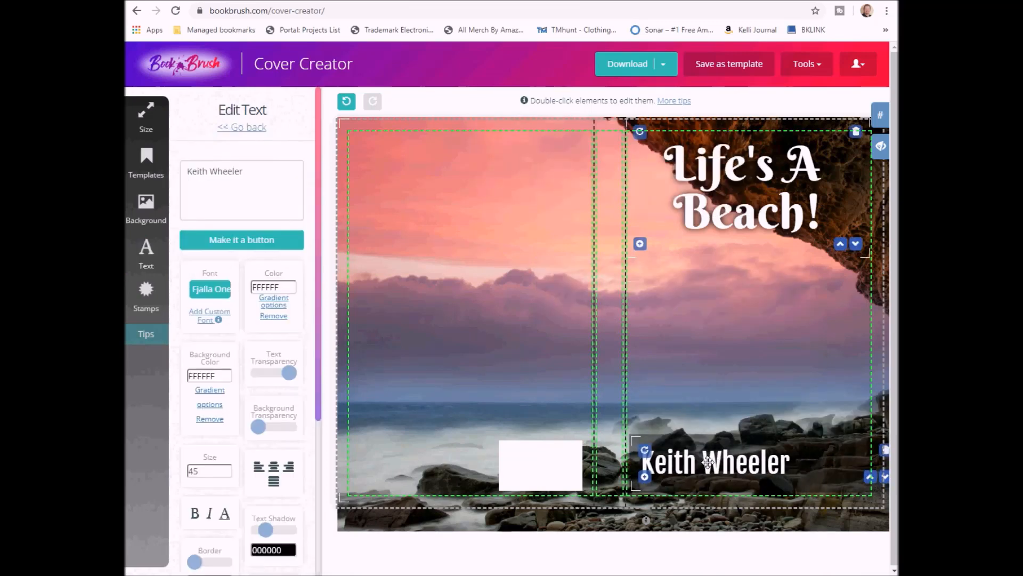
Centre the author name and give it a cyan-to-blue gradient, 1FFFF5 to 5E70FF
left_click(274, 467)
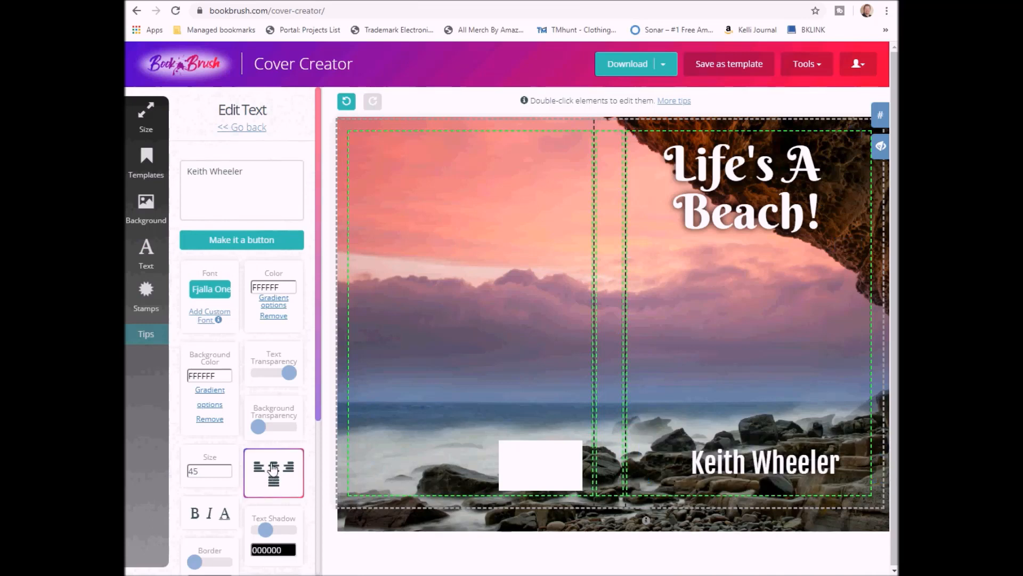
mouse_move(839, 443)
left_mouse_down()
mouse_move(808, 450)
mouse_move(822, 445)
left_mouse_up()
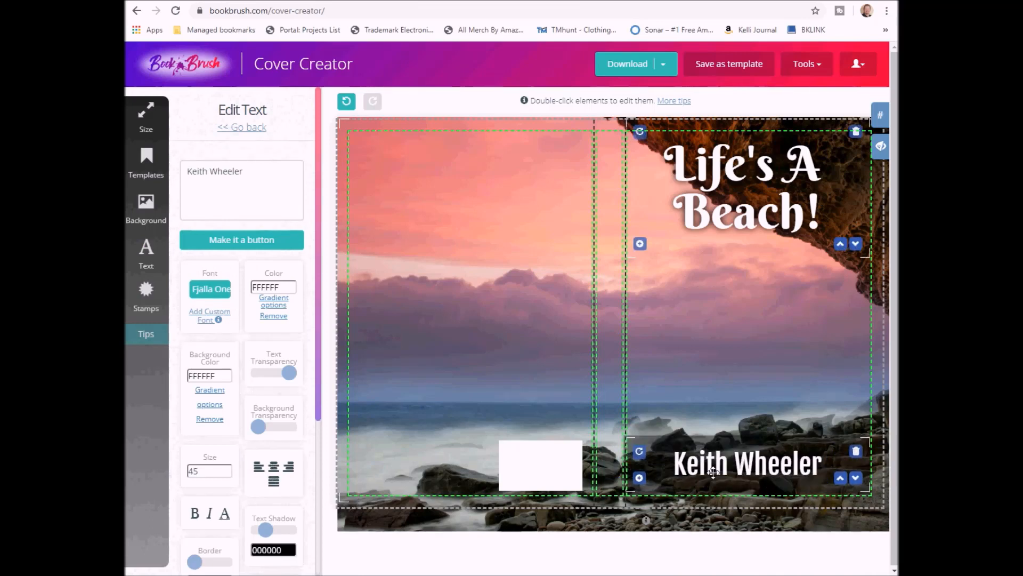
left_click(283, 304)
left_click(282, 288)
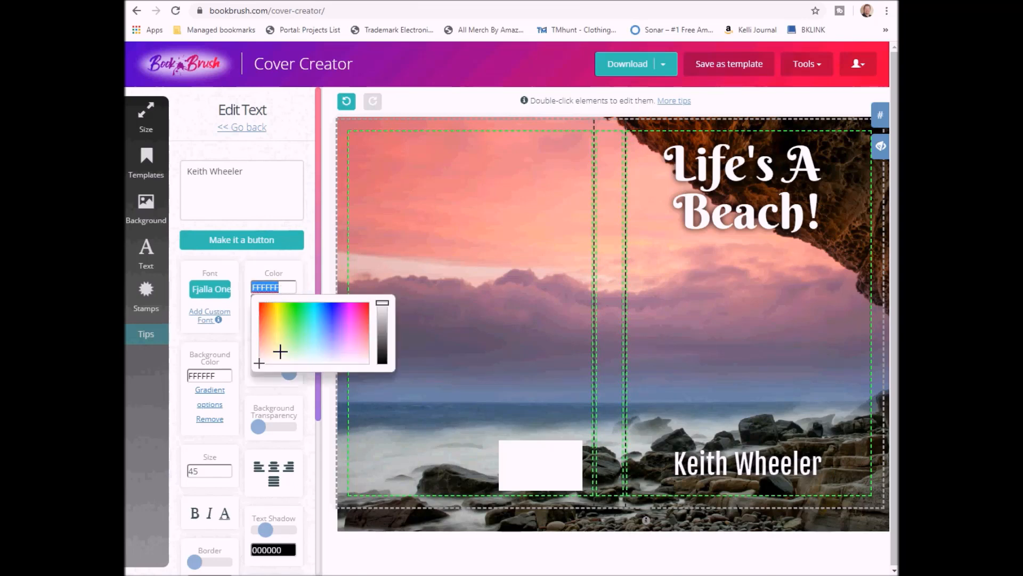
left_click(313, 310)
left_click(282, 302)
mouse_move(331, 324)
left_mouse_down()
mouse_move(327, 348)
mouse_move(330, 339)
left_mouse_up()
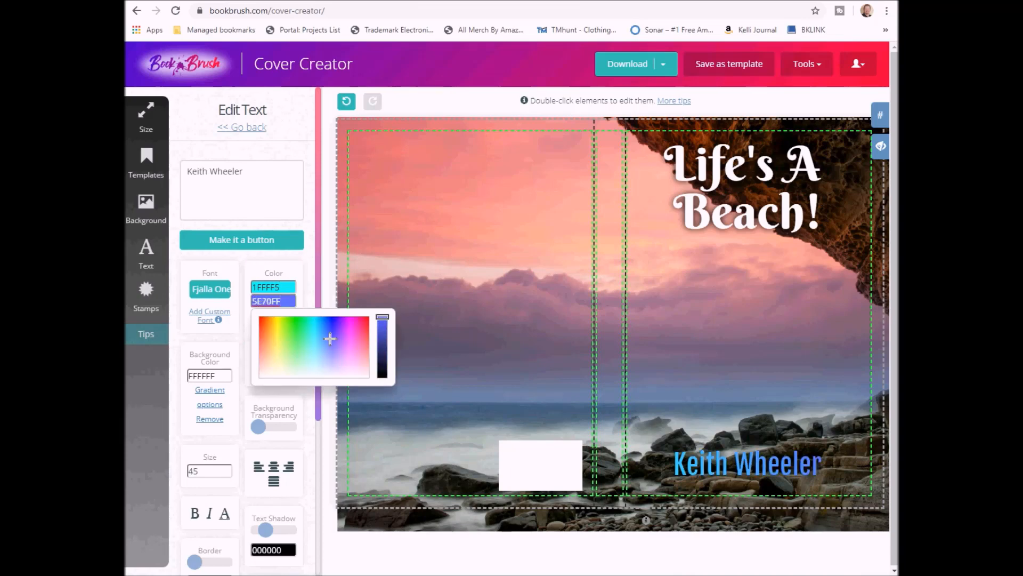
left_click(751, 478)
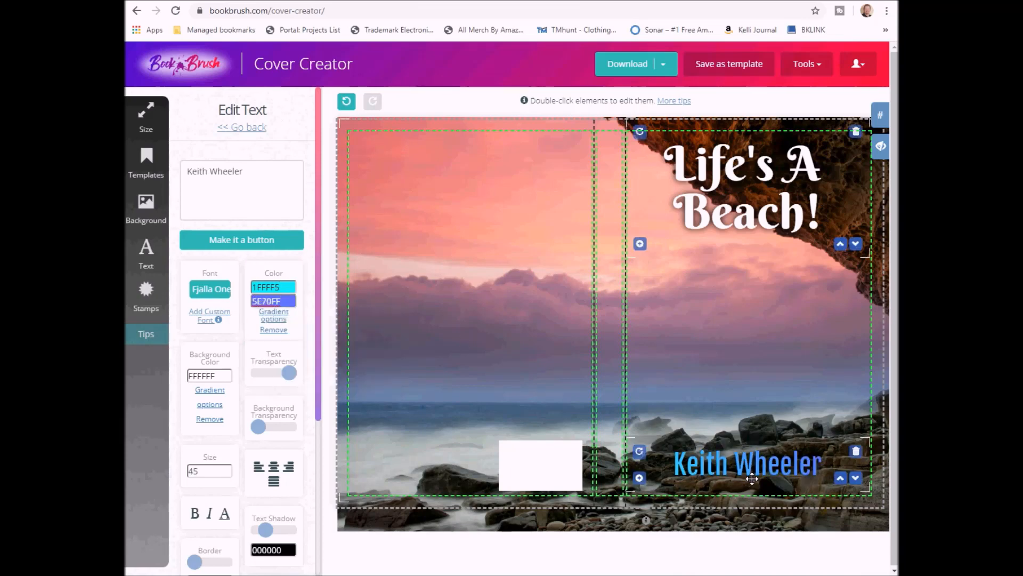
Nudge the author name lower, undo an accidental background shift, and return to the text list
left_click_drag(751, 478, 750, 493)
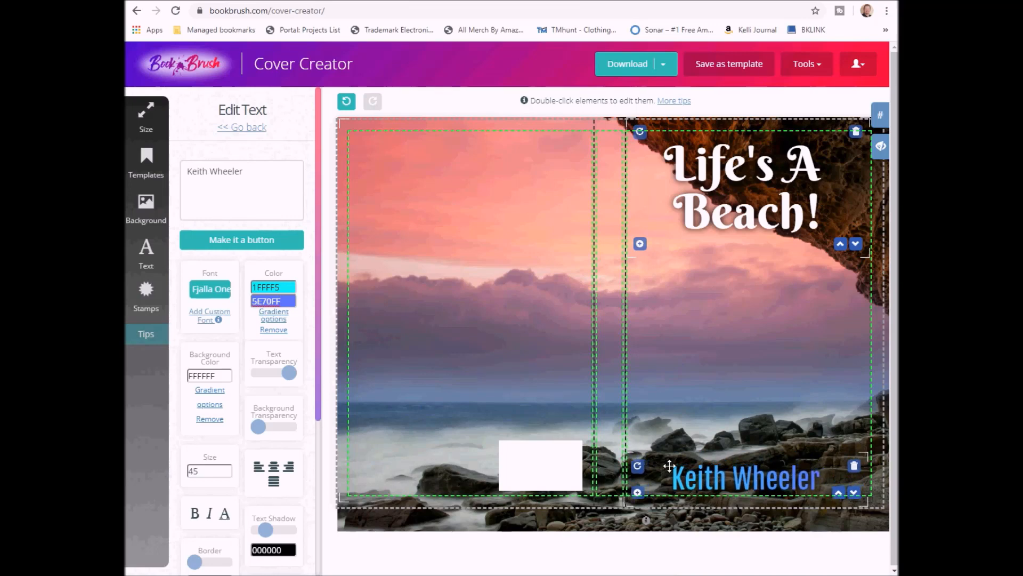
left_click_drag(435, 328, 428, 329)
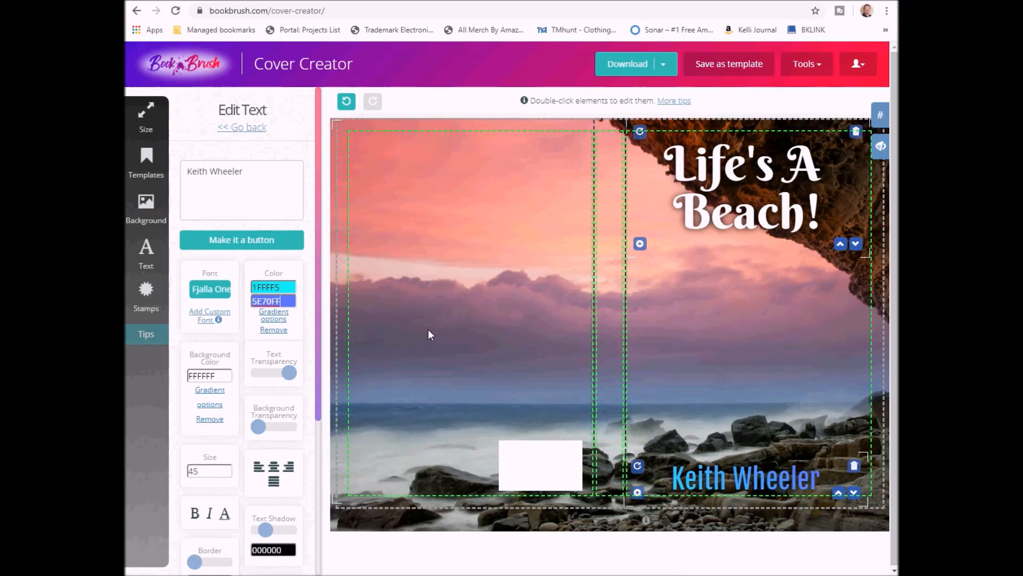
left_click(346, 105)
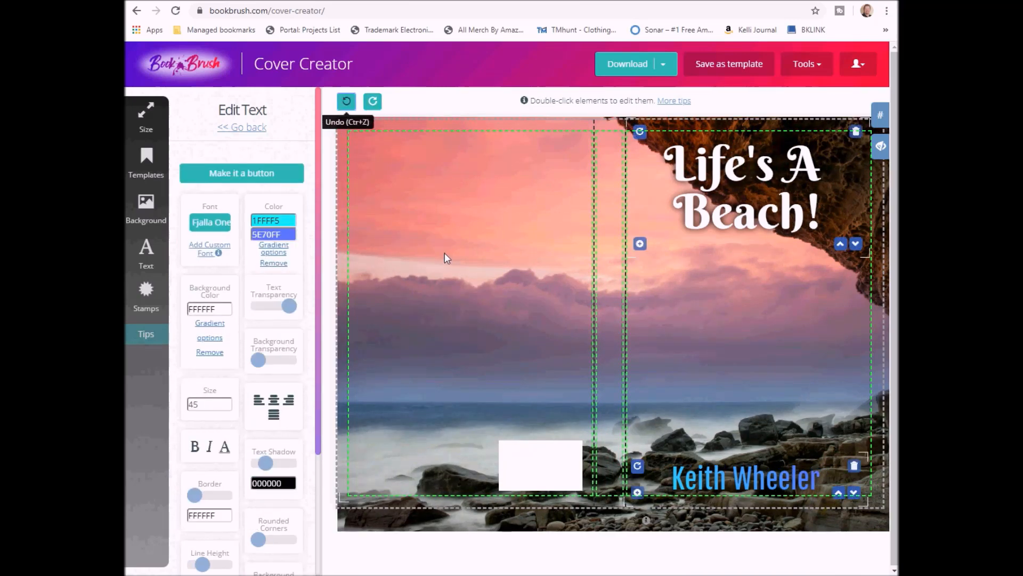
mouse_move(141, 170)
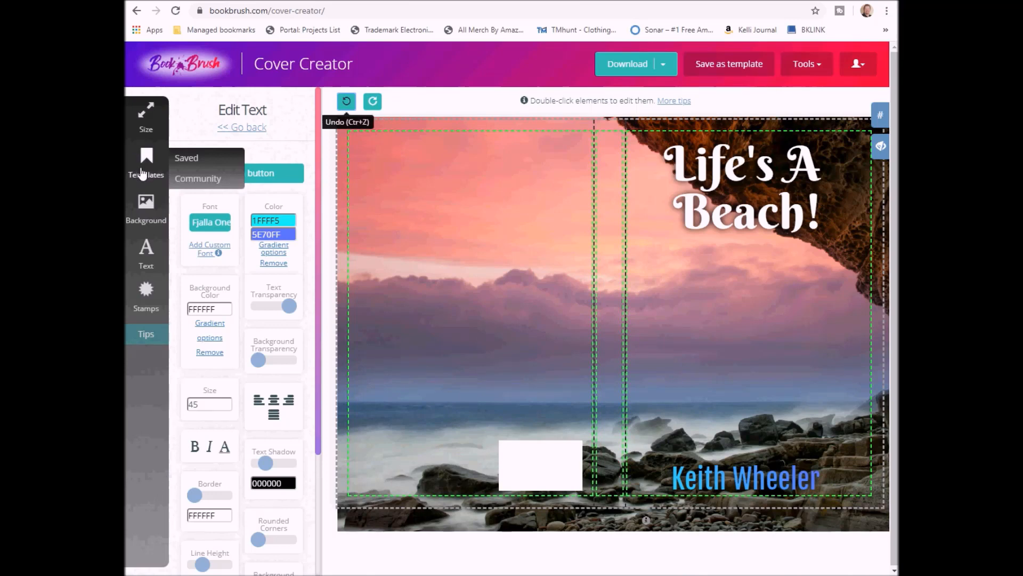
left_click(234, 128)
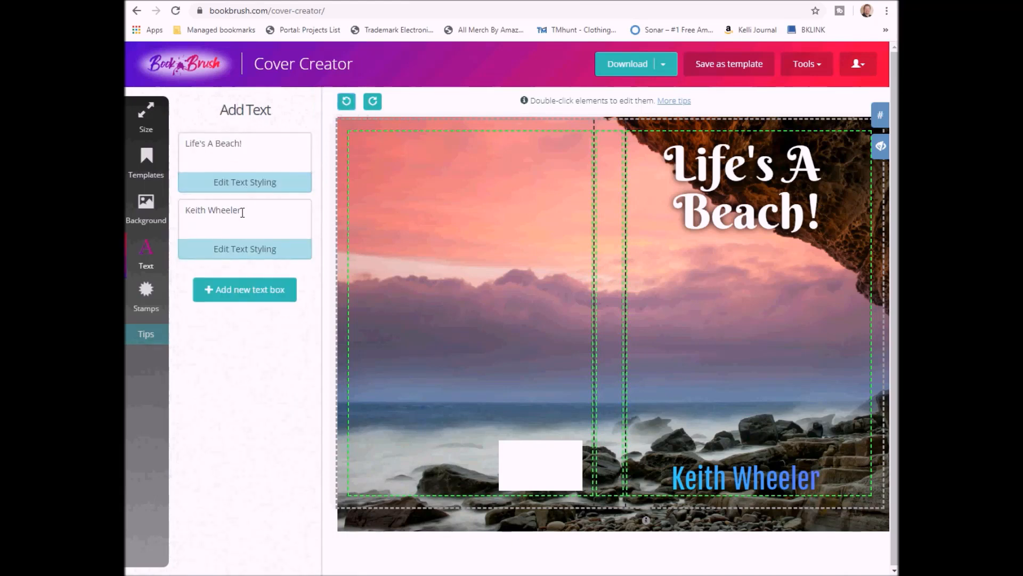
Replace the background search term 'beach' with 'persons back' and run the search
left_click(143, 220)
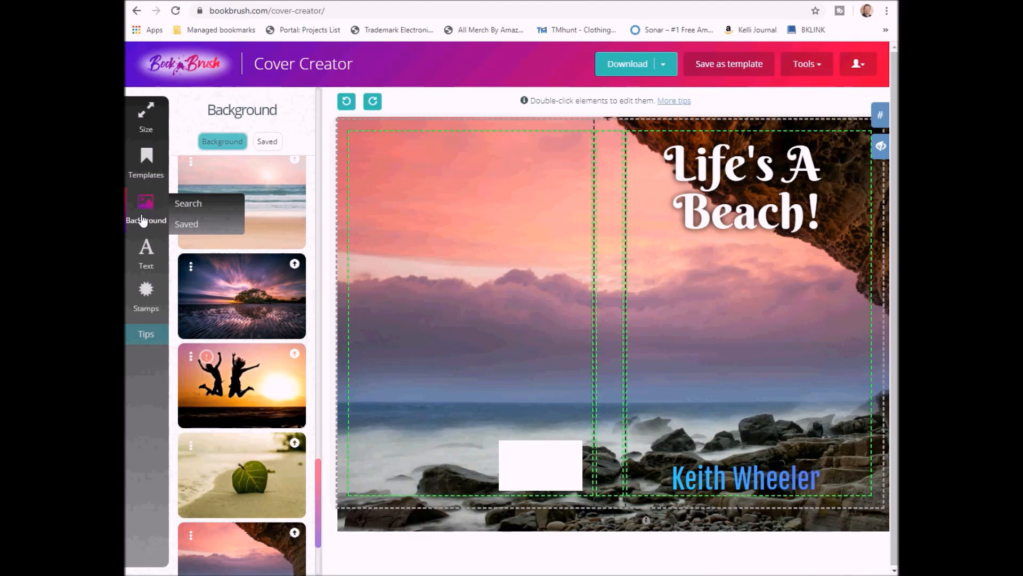
scroll(239, 230, "up", 10)
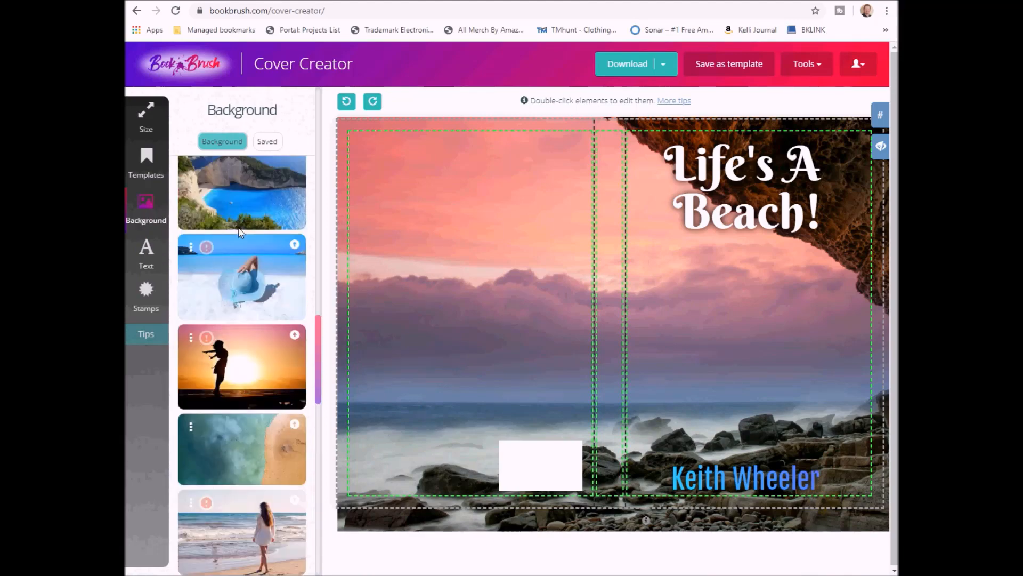
scroll(238, 230, "up", 15)
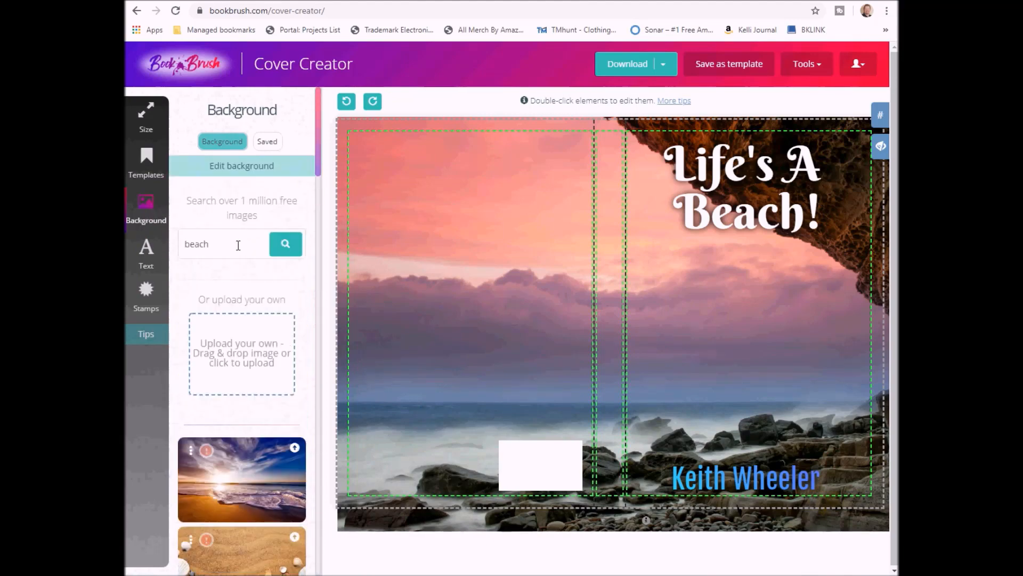
double_click(238, 243)
type("persons back")
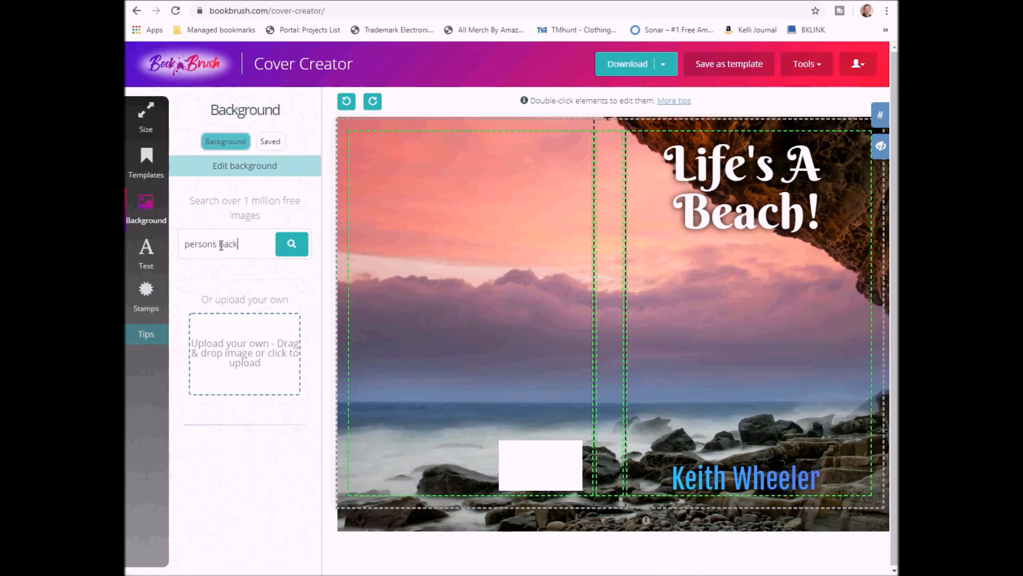
key("Return")
scroll(250, 373, "down", 6)
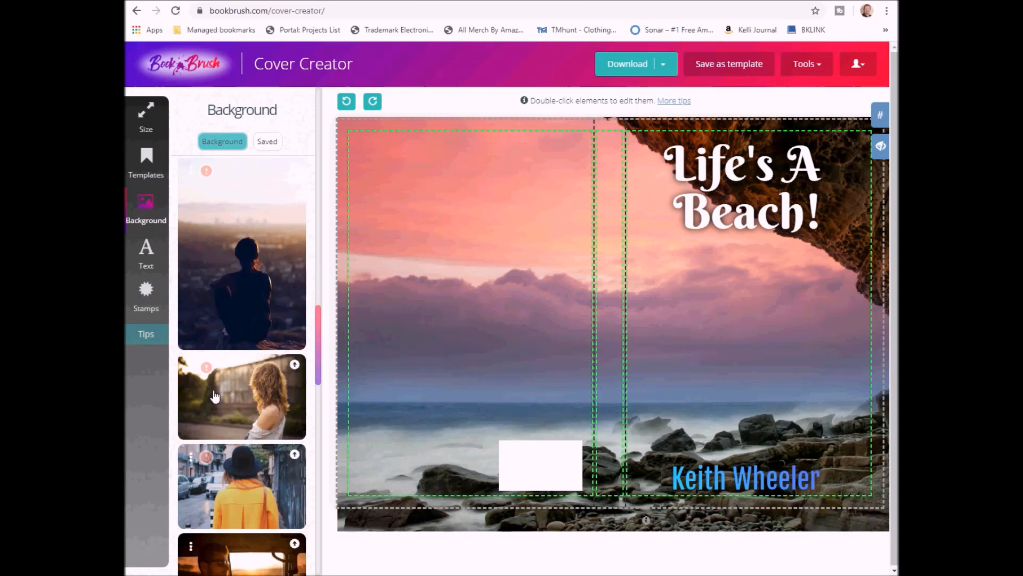
Remove the background from the woman-from-behind photo for one credit
left_click(192, 375)
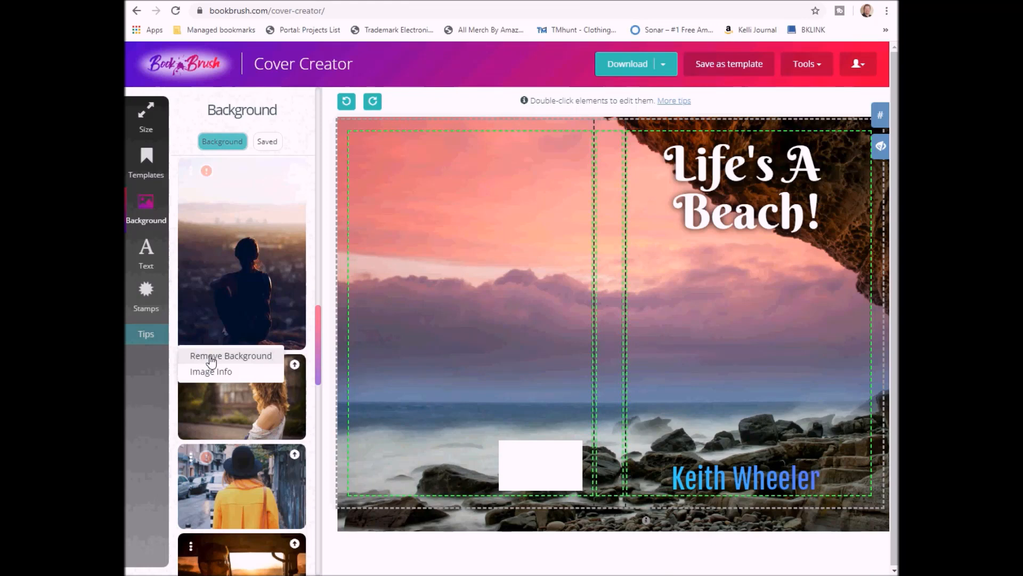
left_click(212, 357)
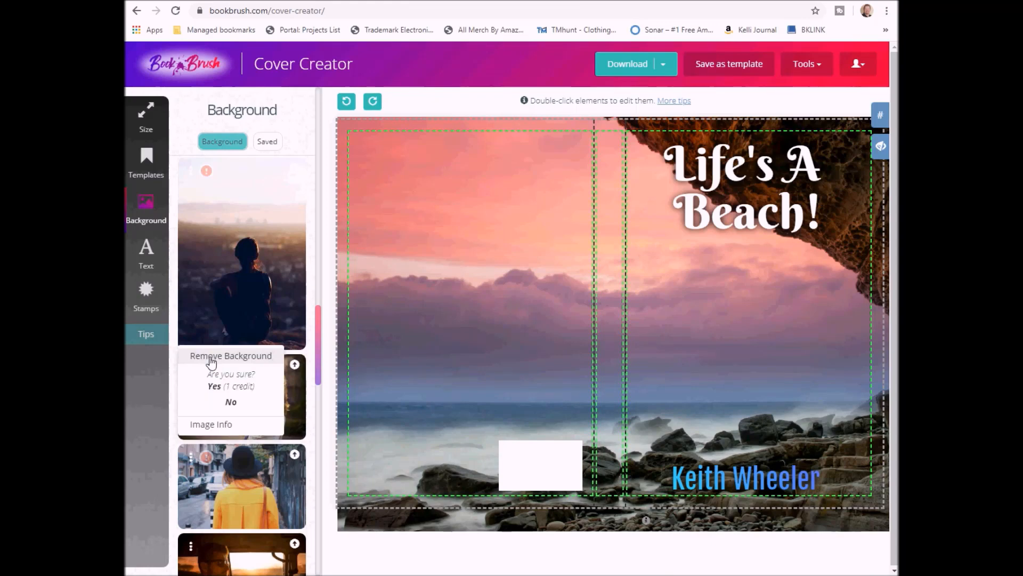
left_click(215, 387)
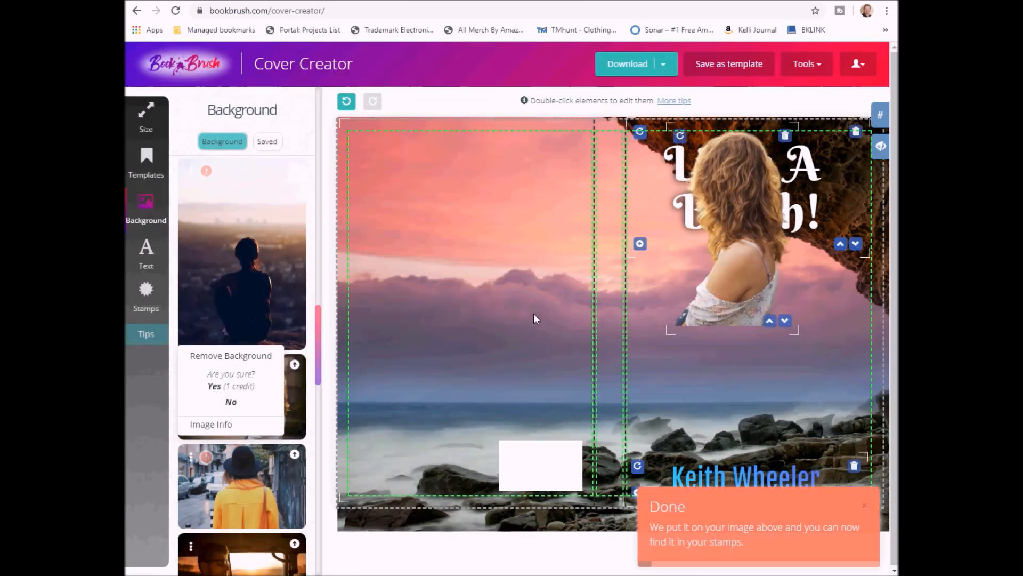
Resize the woman cut-out and place it at the front cover's lower right, clear of the title
left_click_drag(746, 266, 757, 369)
left_click_drag(811, 236, 849, 257)
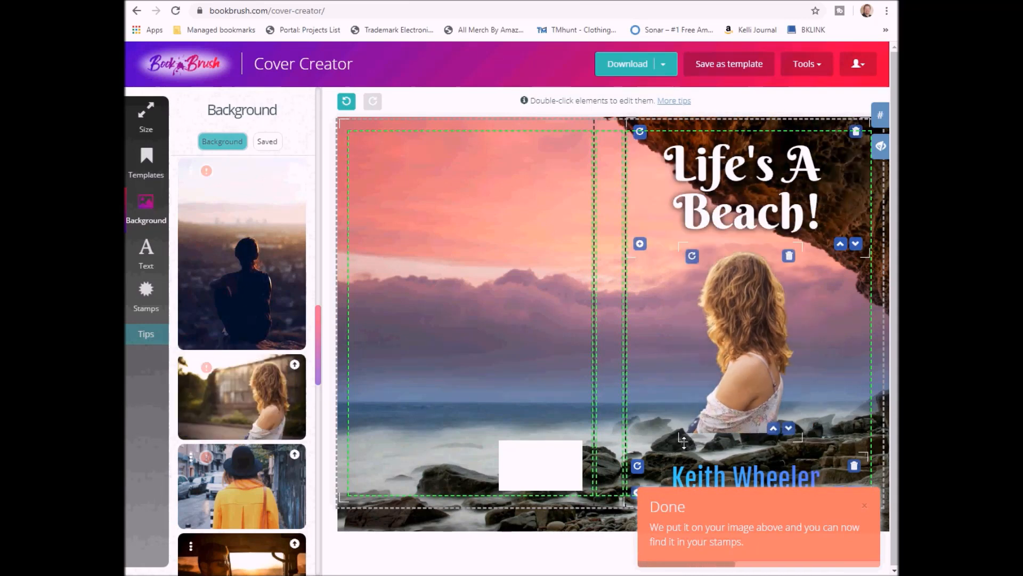
left_click_drag(679, 440, 651, 474)
left_click_drag(707, 389, 820, 377)
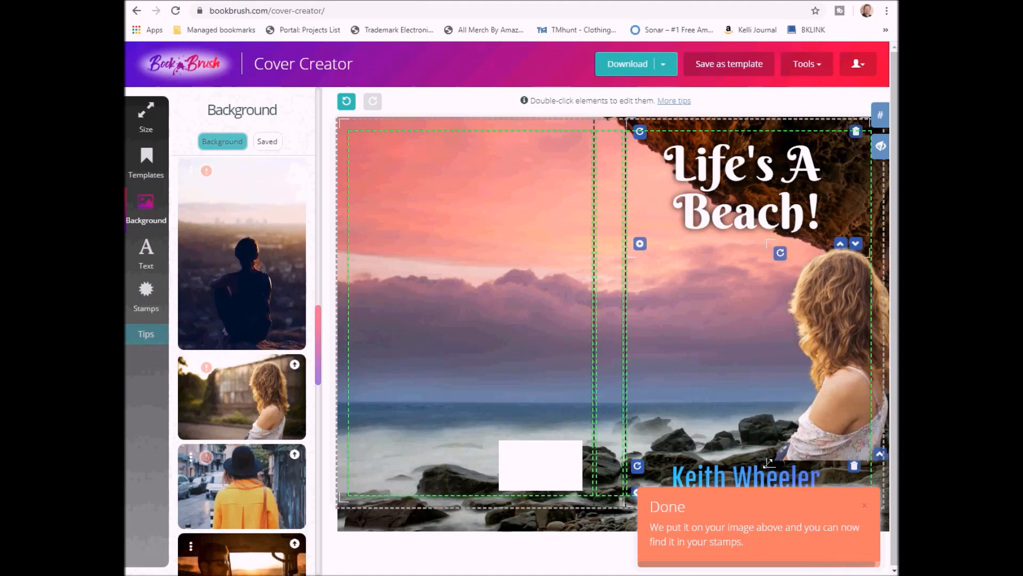
left_click_drag(767, 461, 773, 451)
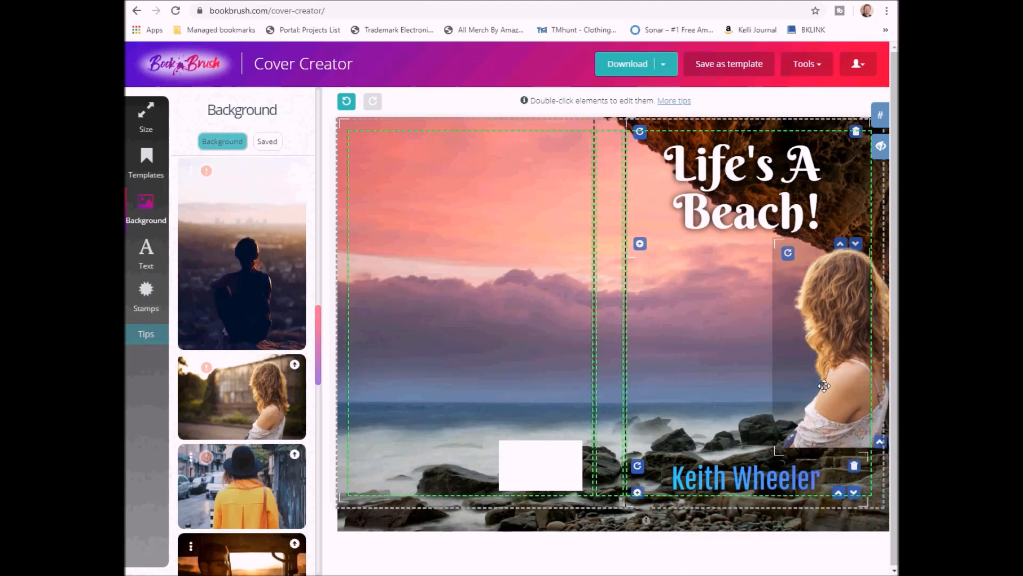
left_click_drag(825, 385, 831, 473)
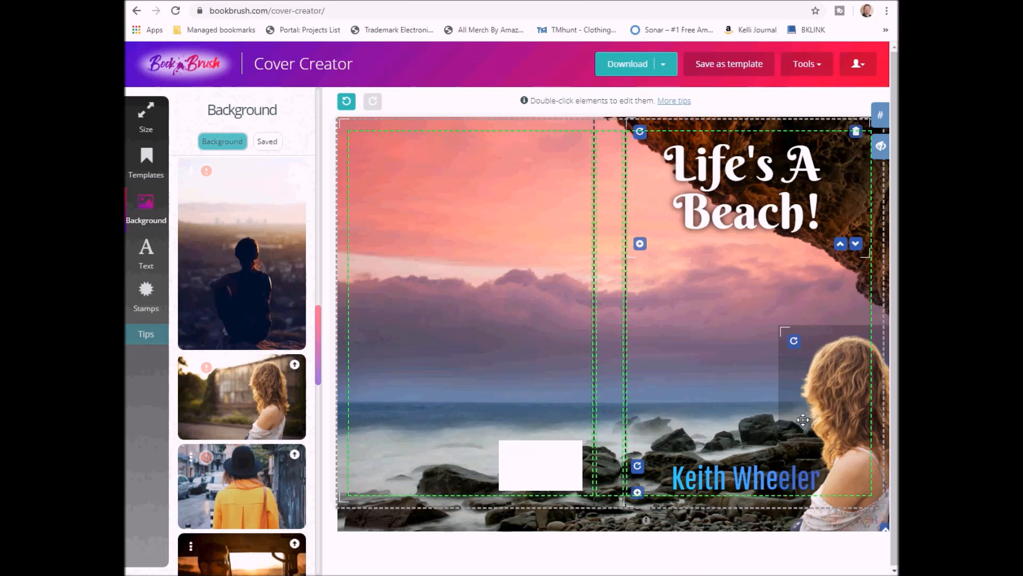
left_click_drag(802, 410, 811, 412)
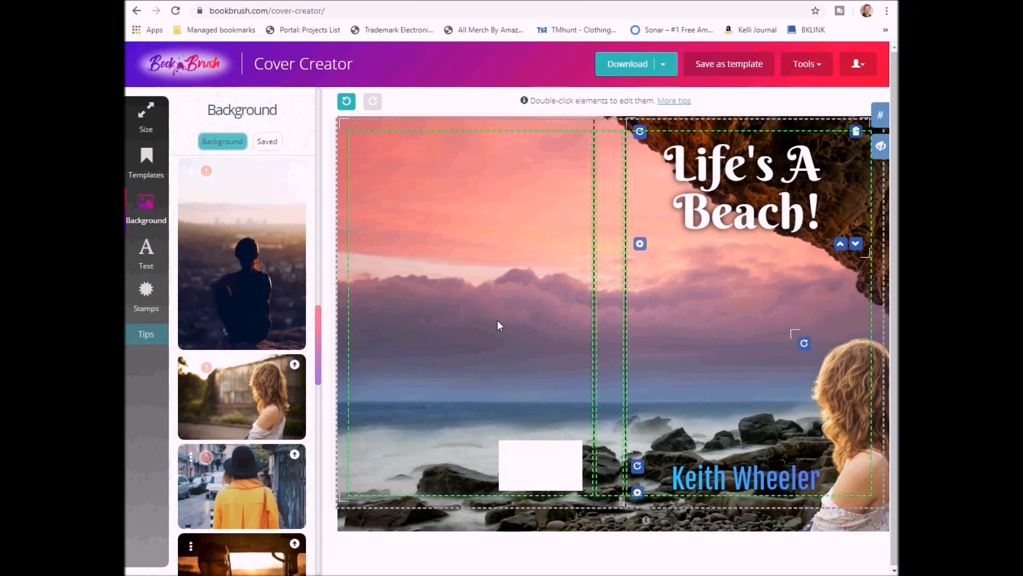
Add a new text box reading 'This is the book blurb.'
left_click(146, 250)
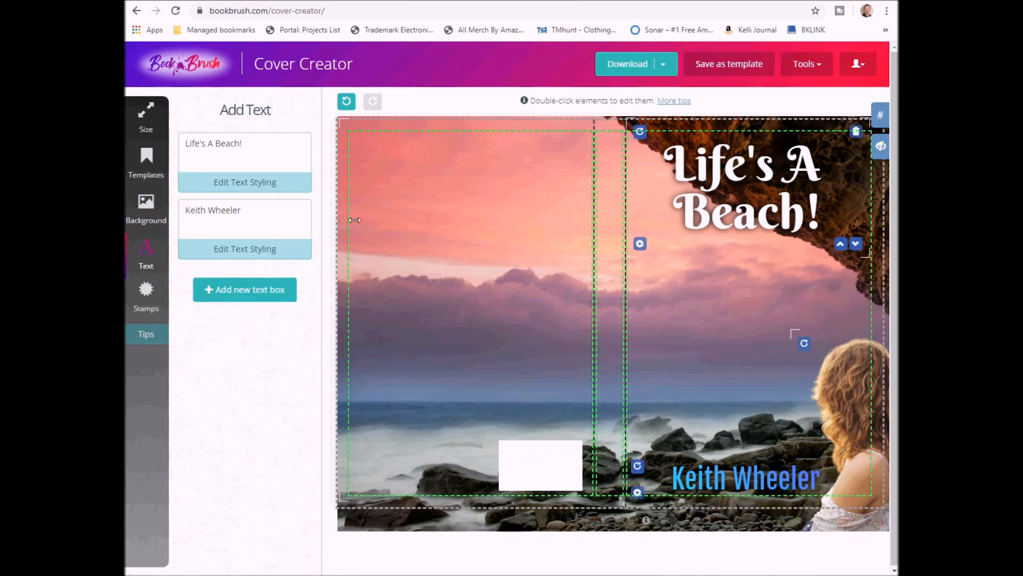
left_click(247, 293)
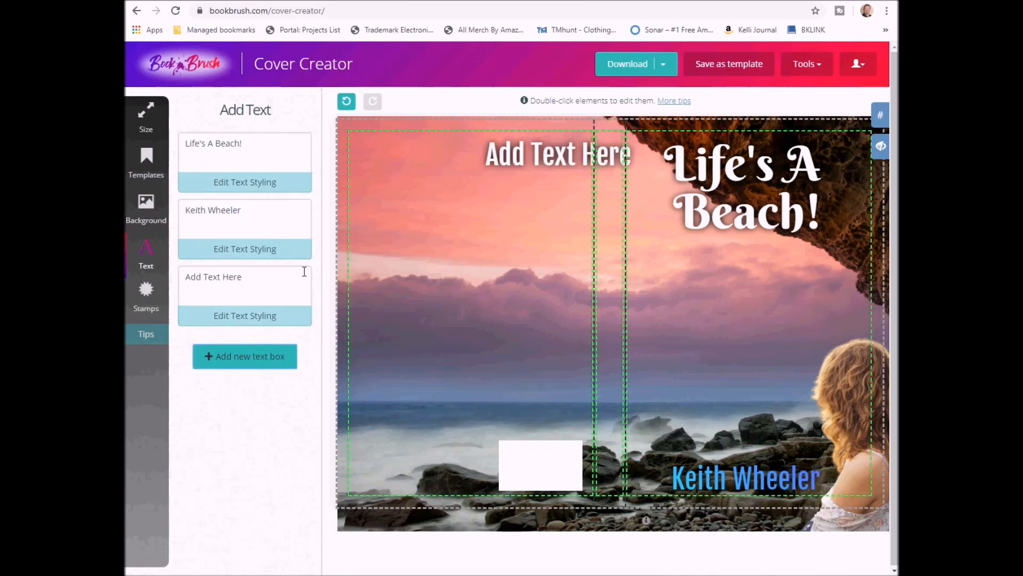
double_click(525, 162)
left_click(424, 172)
mouse_move(127, 184)
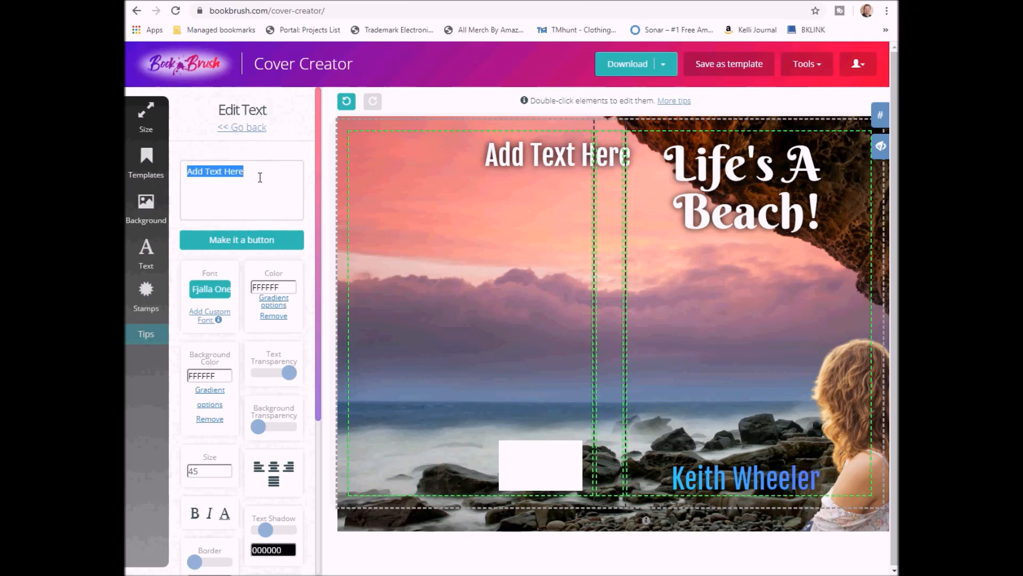
type("This")
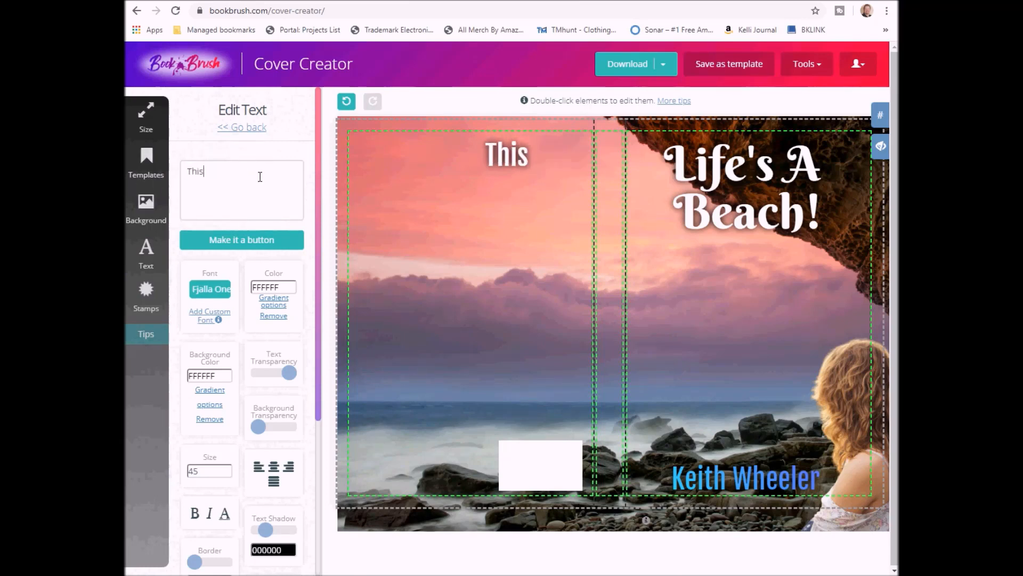
type(" is the book b")
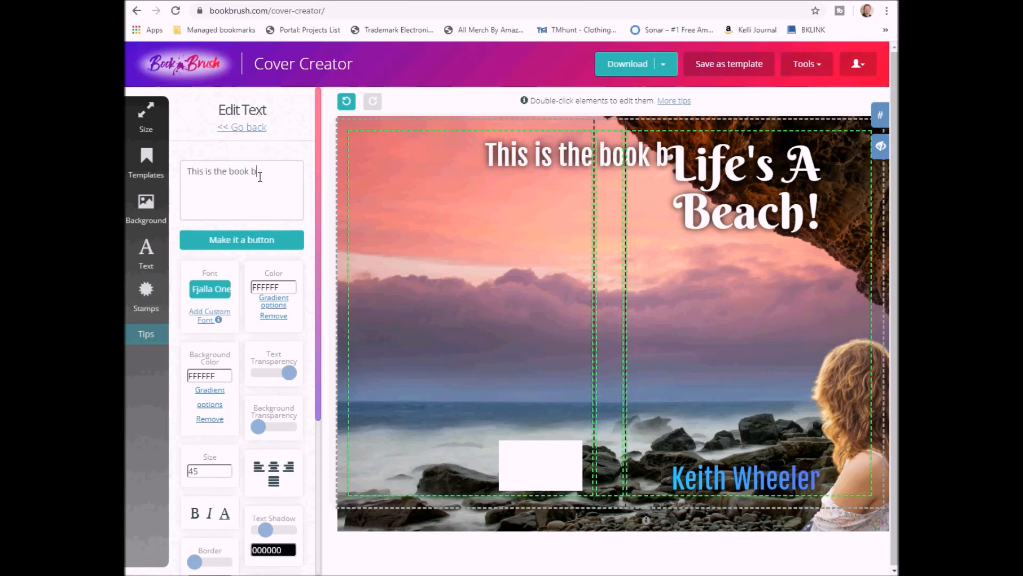
type("lurb.")
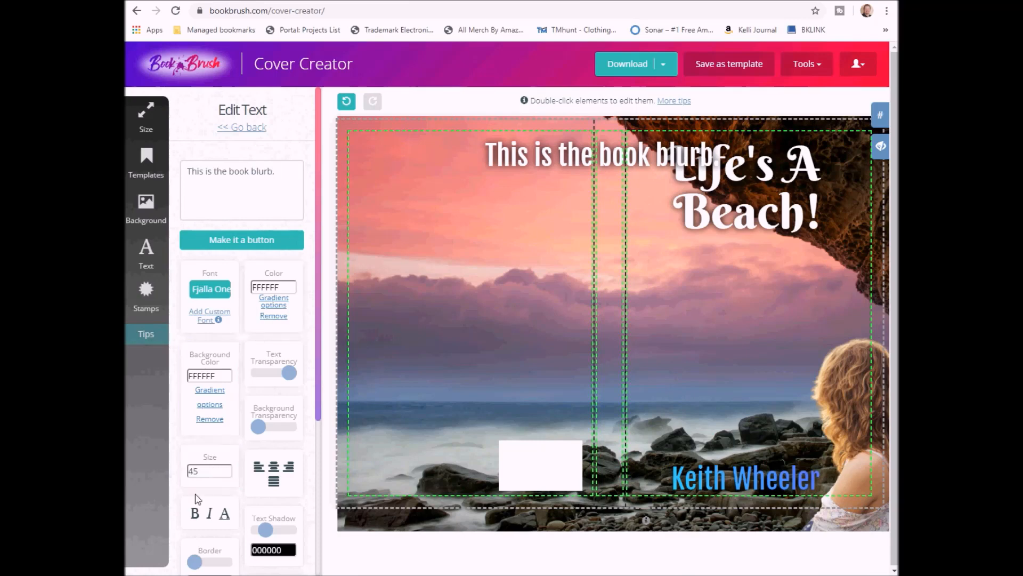
Set the blurb to size 18 and move it to the back cover's upper left
double_click(210, 470)
type("18")
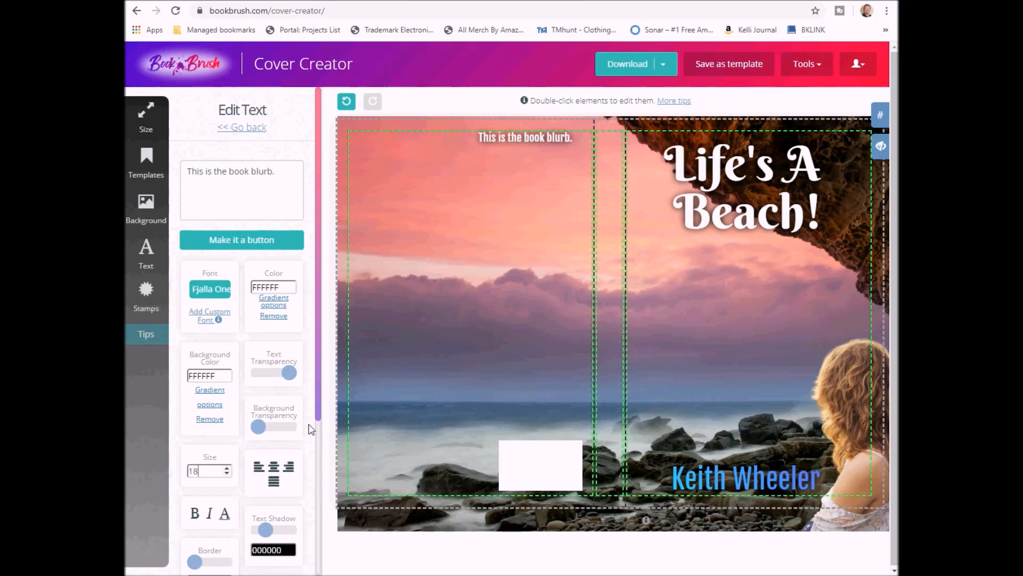
left_click(544, 137)
left_click_drag(546, 138, 423, 193)
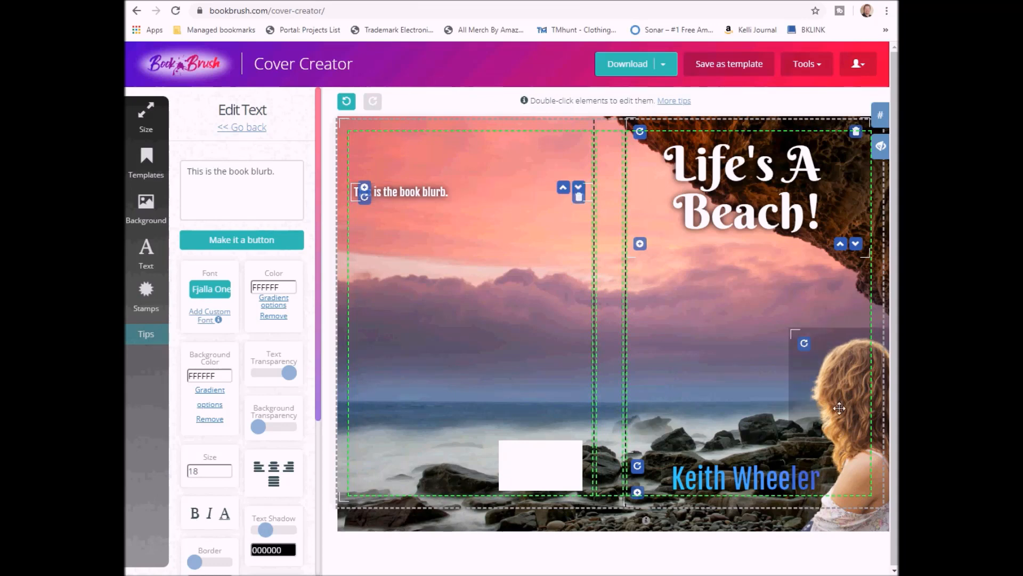
left_click_drag(840, 407, 813, 400)
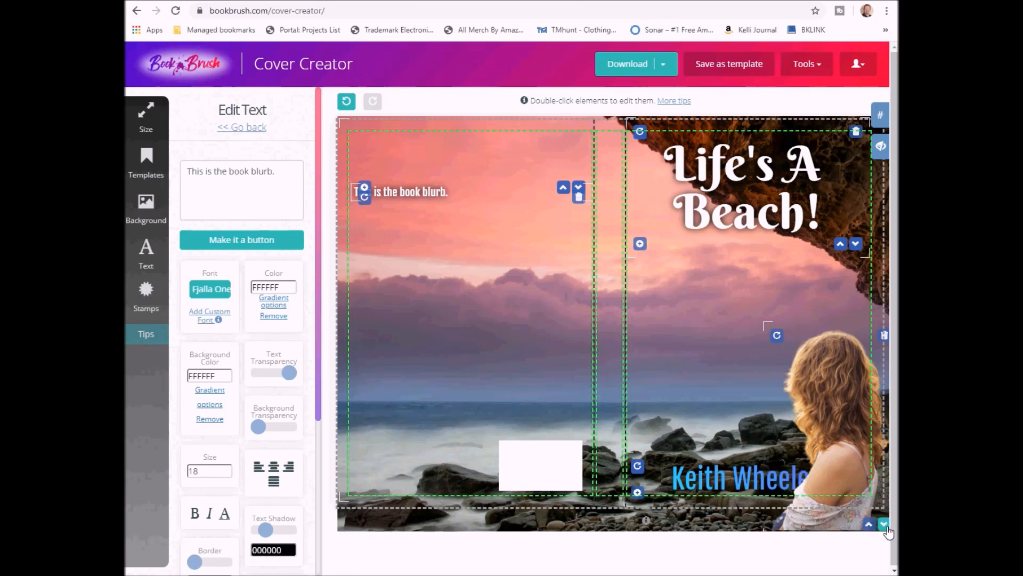
left_click(884, 525)
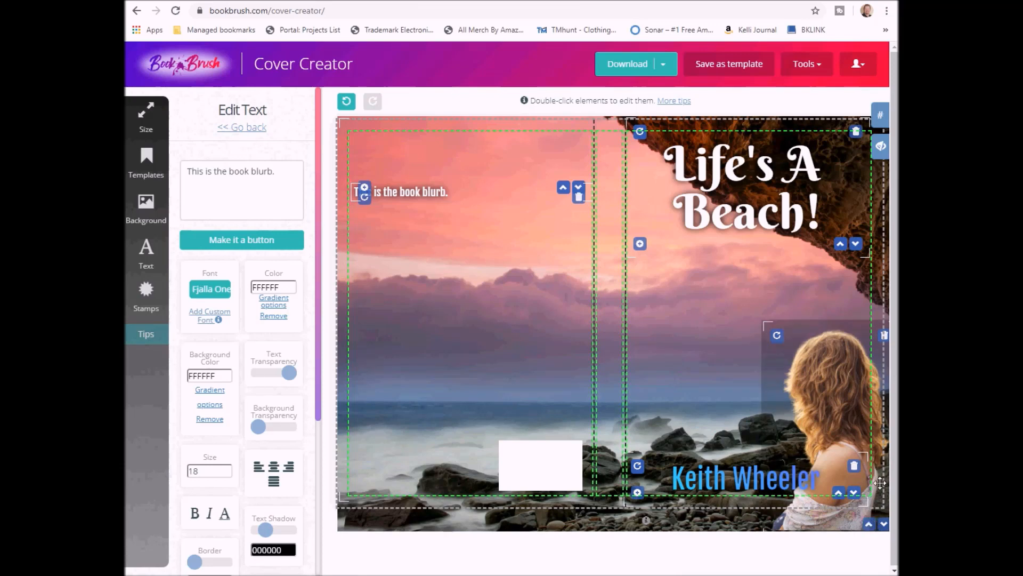
left_click_drag(849, 412, 869, 415)
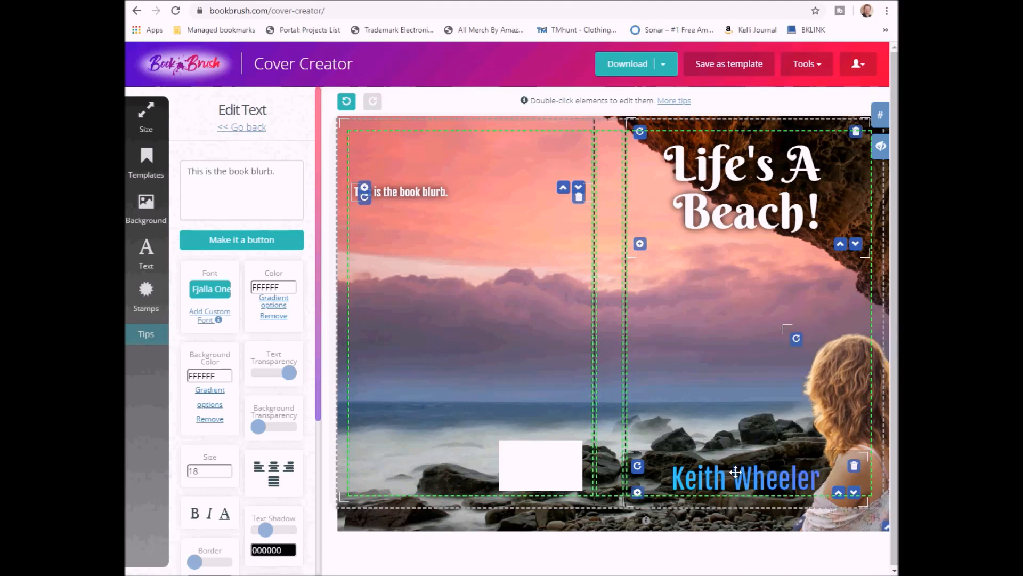
left_click_drag(736, 472, 730, 471)
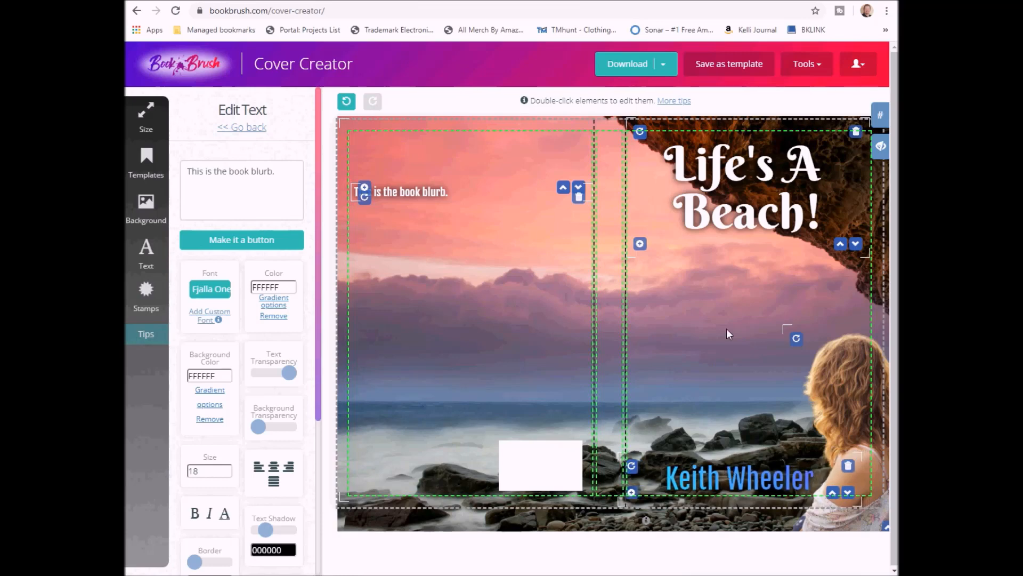
left_click(229, 130)
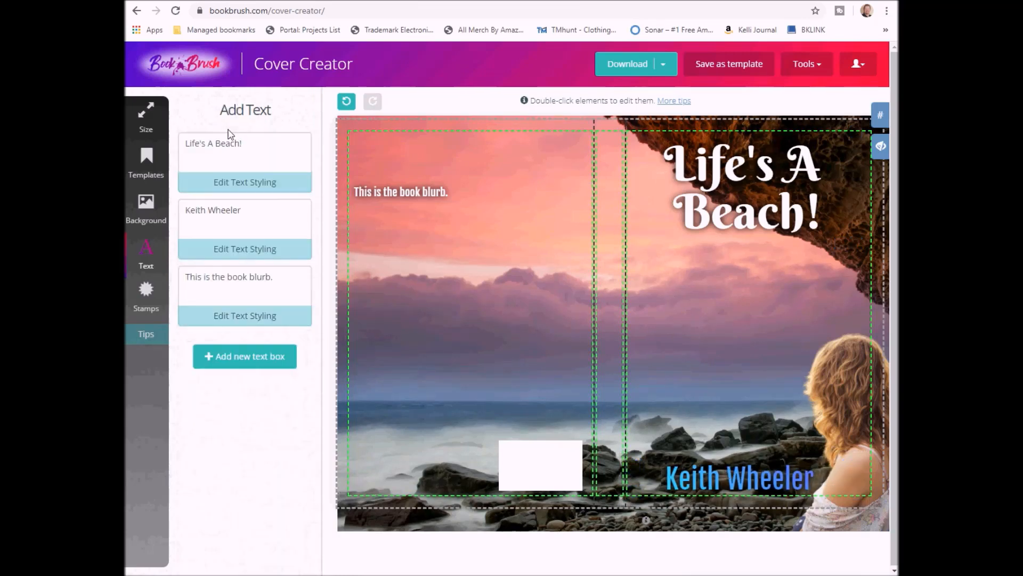
Add a new text box containing a copy of the title 'Life's A Beach!'
left_click(260, 371)
left_click_drag(251, 152, 164, 147)
key("ctrl+c")
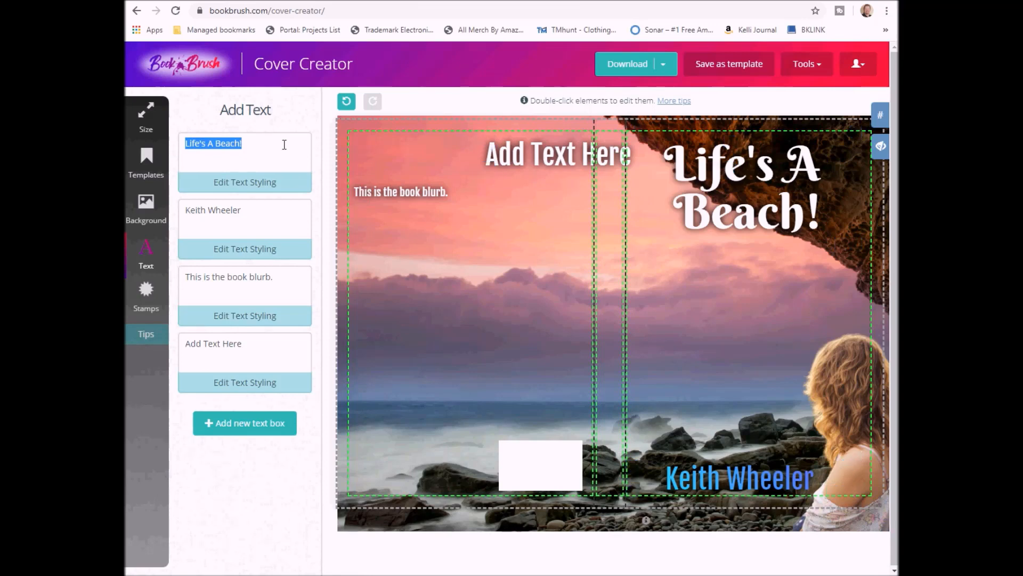
double_click(516, 163)
left_click_drag(265, 175, 143, 173)
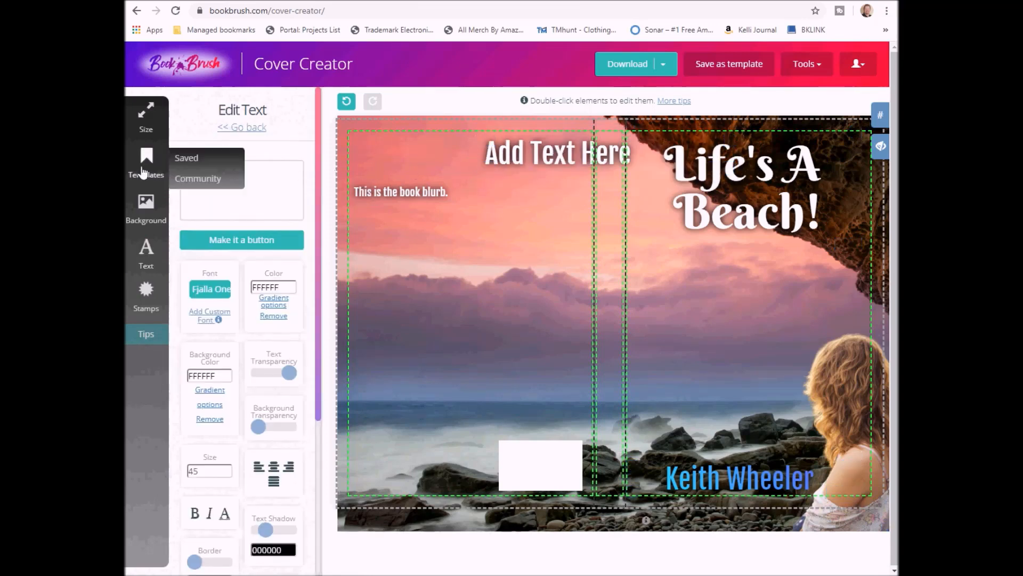
key("ctrl+v")
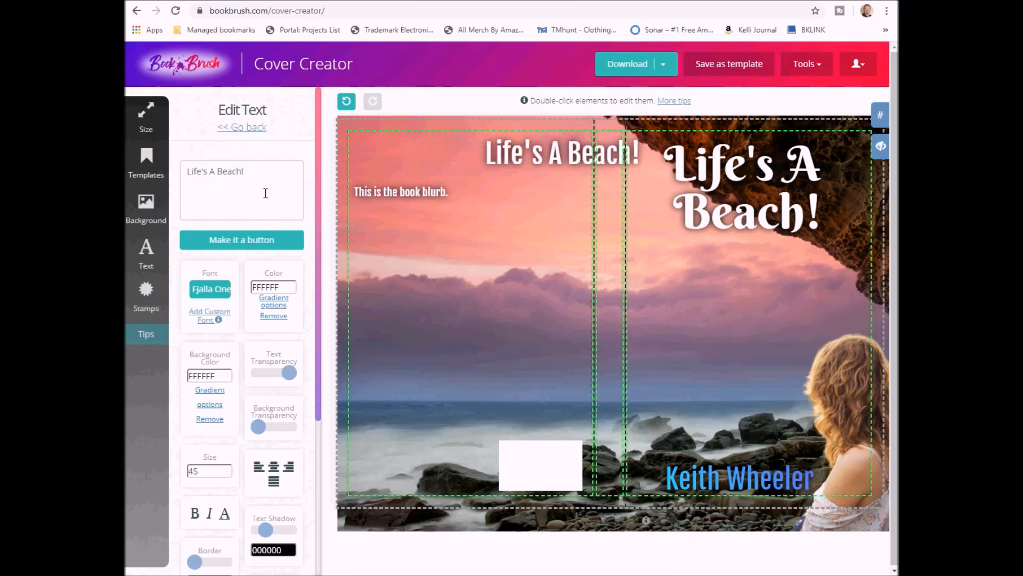
Rotate the copied title vertically onto the spine and reduce it to size 37
left_click_drag(489, 144, 613, 287)
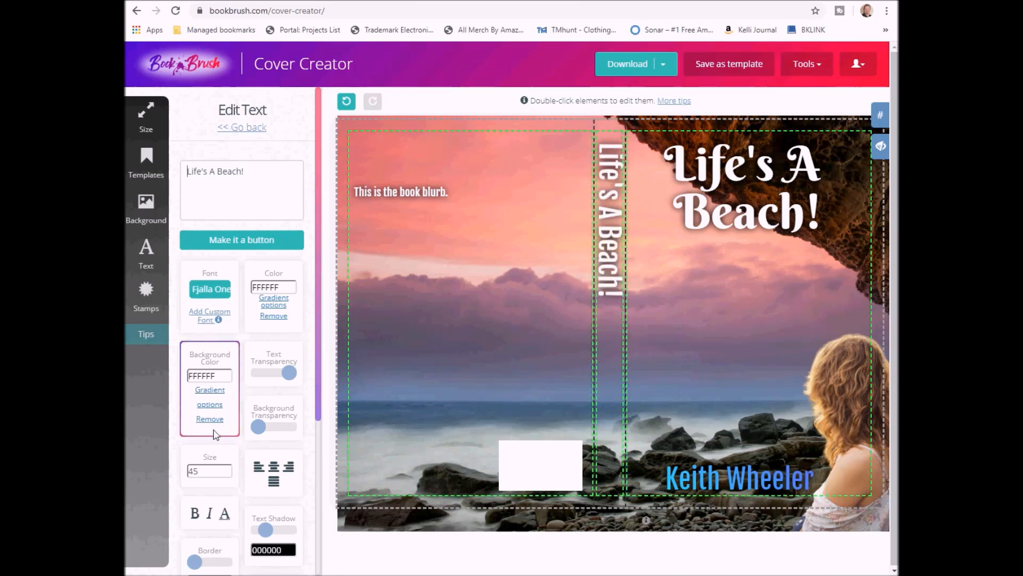
left_click(227, 474)
left_click(227, 474)
left_click(227, 474)
left_click(227, 474)
left_click(228, 474)
left_click(227, 474)
left_click(227, 473)
left_click(227, 474)
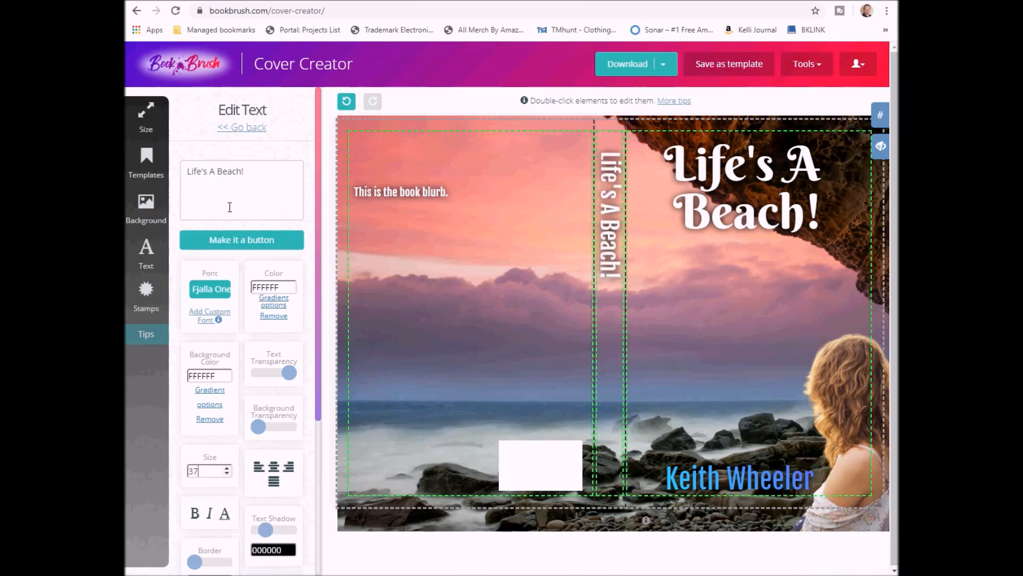
left_click(240, 127)
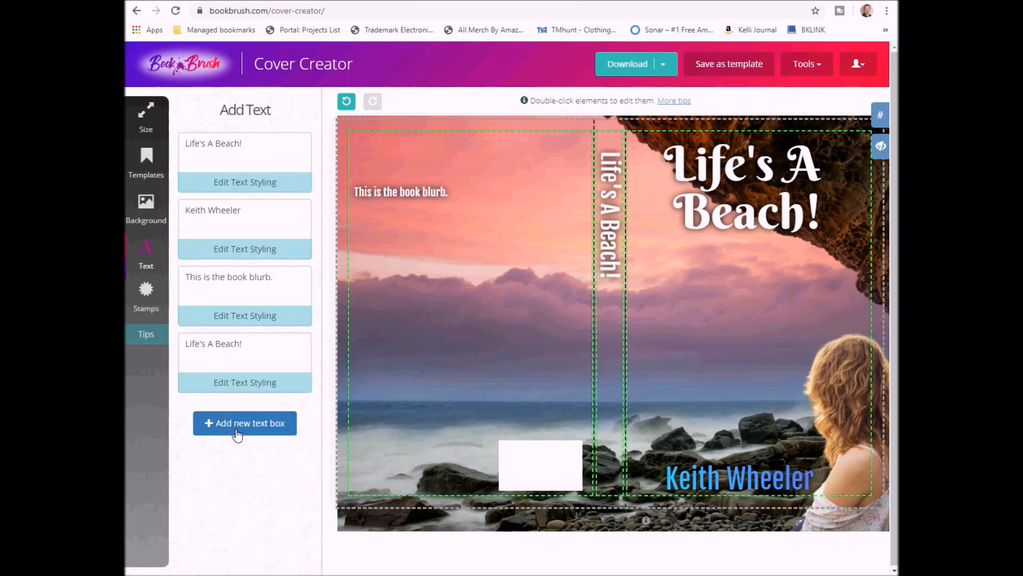
left_click(237, 425)
left_click_drag(237, 429, 139, 431)
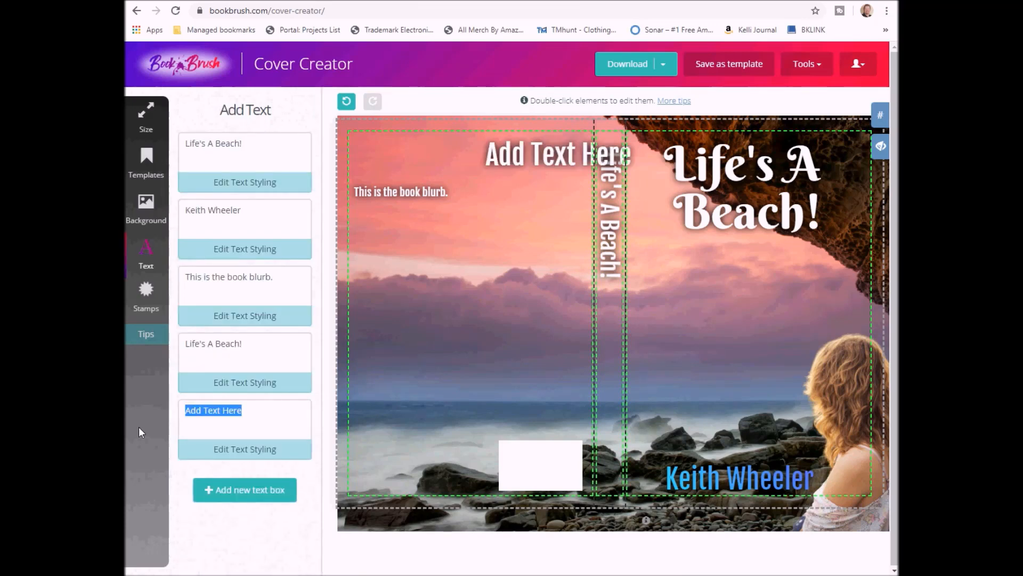
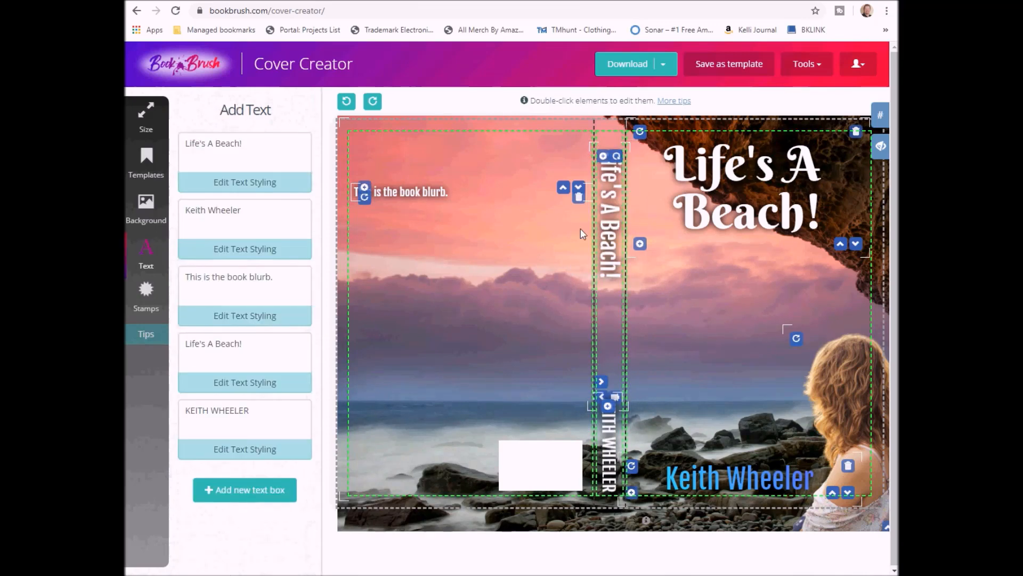
Download the finished cover as a PDF saved to the computer
left_click(631, 72)
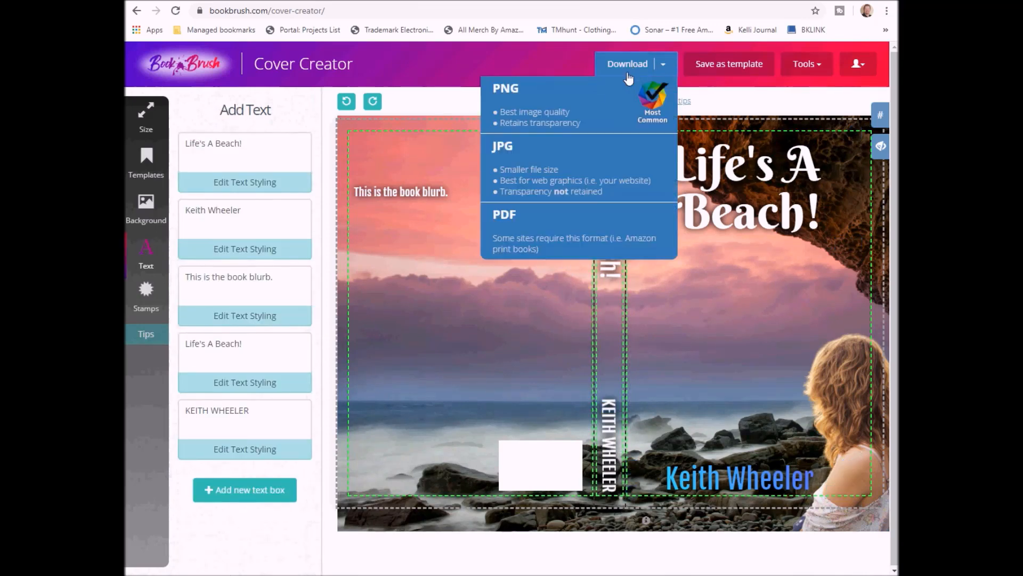
left_click(525, 238)
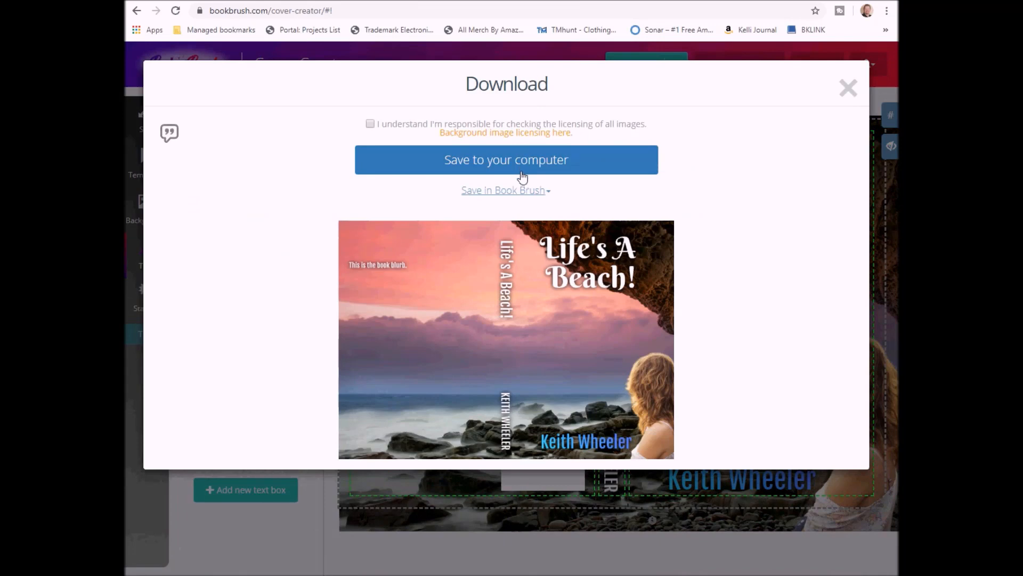
left_click(549, 194)
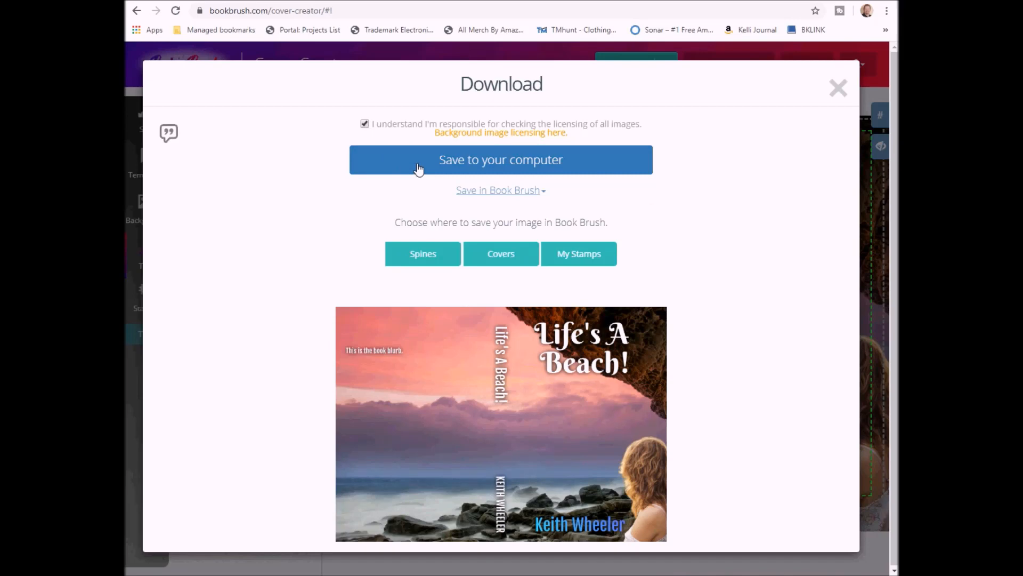
left_click(837, 88)
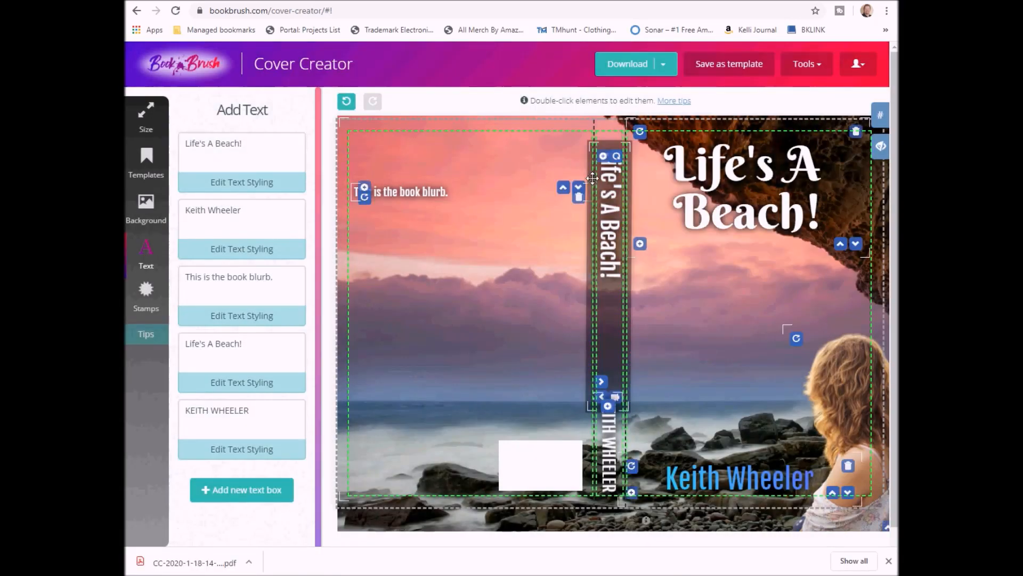
Open the Community templates gallery from the Templates panel
left_click(141, 181)
mouse_move(155, 218)
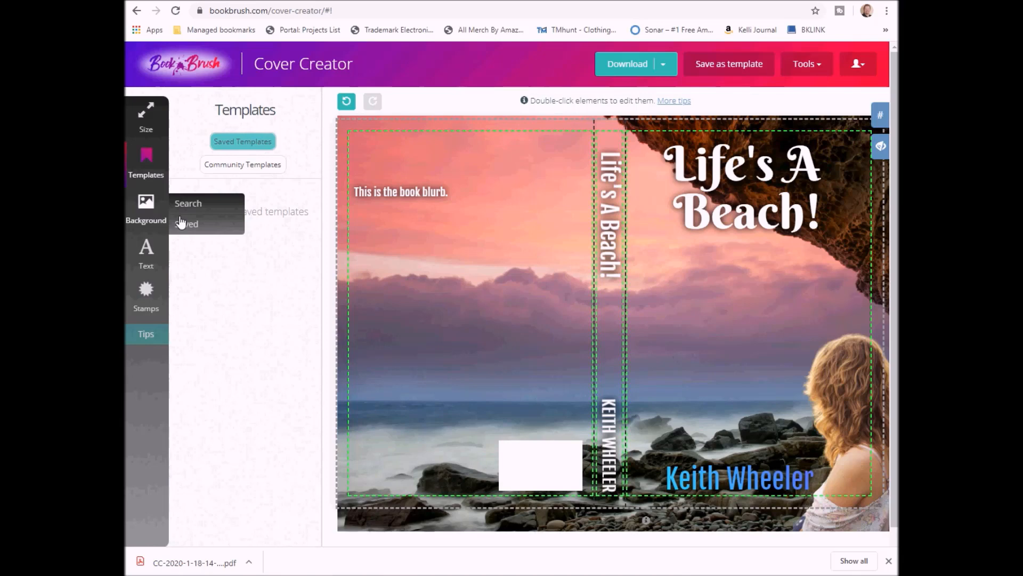
mouse_move(148, 163)
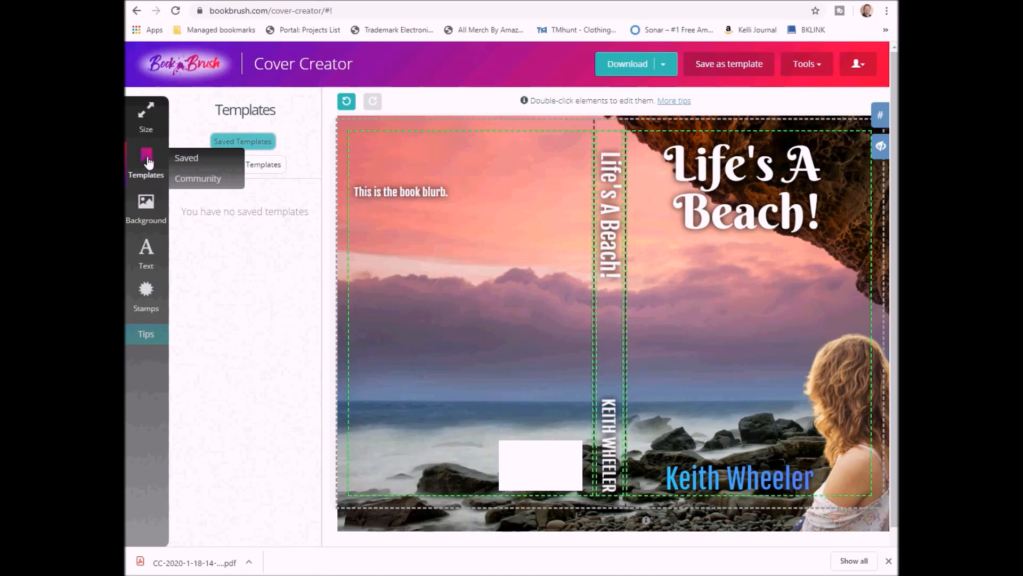
left_click(196, 177)
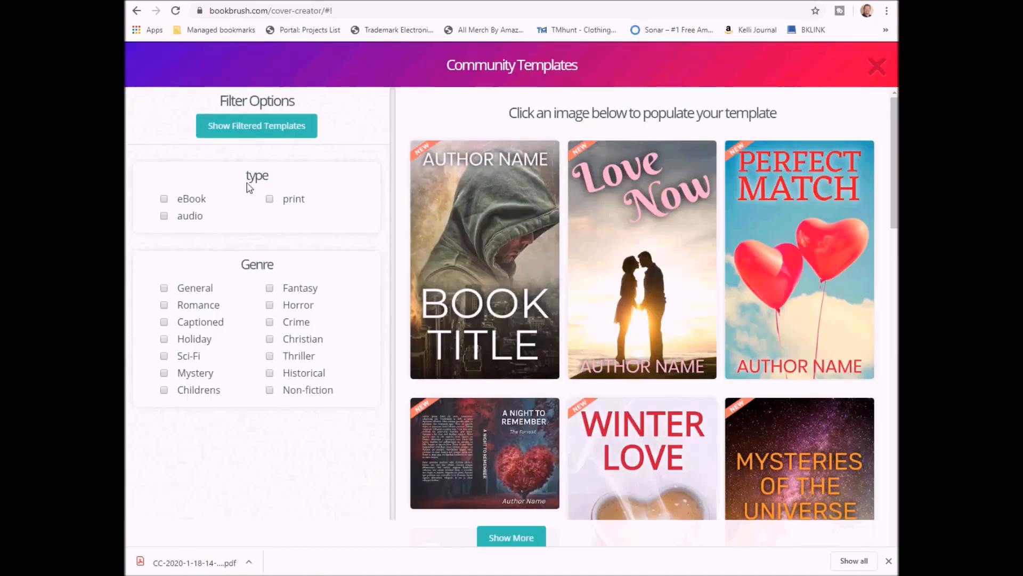
Filter the community templates to print covers in the Fantasy genre
left_click(272, 202)
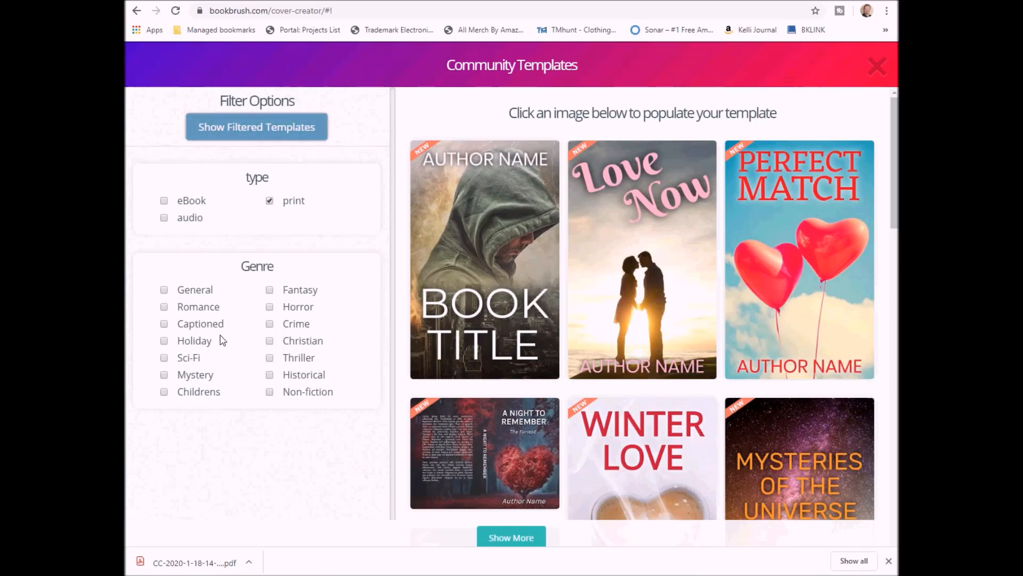
left_click(269, 290)
left_click(269, 134)
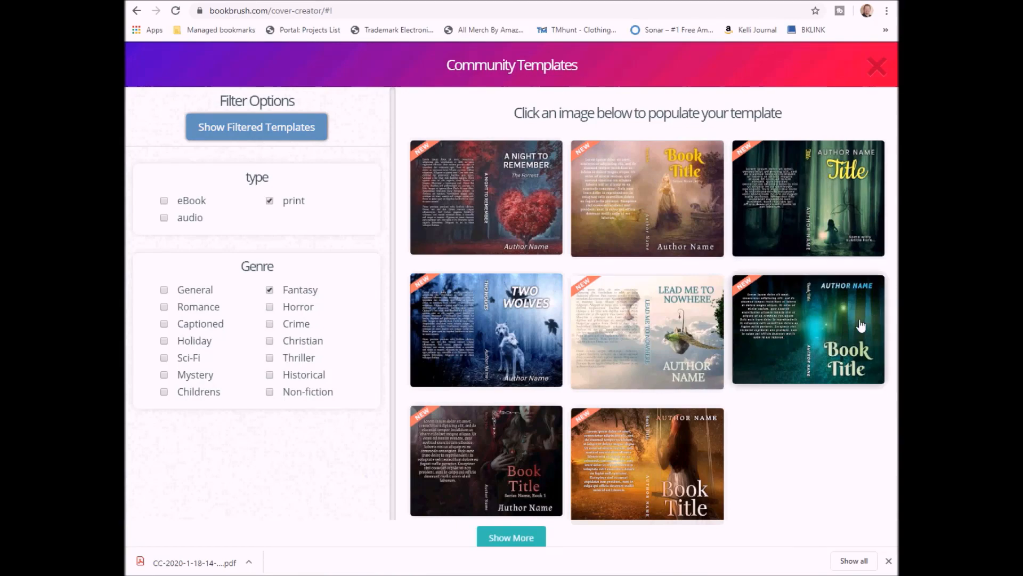
Try the orange Book Title template, then load the Two Wolves template instead
left_click(670, 477)
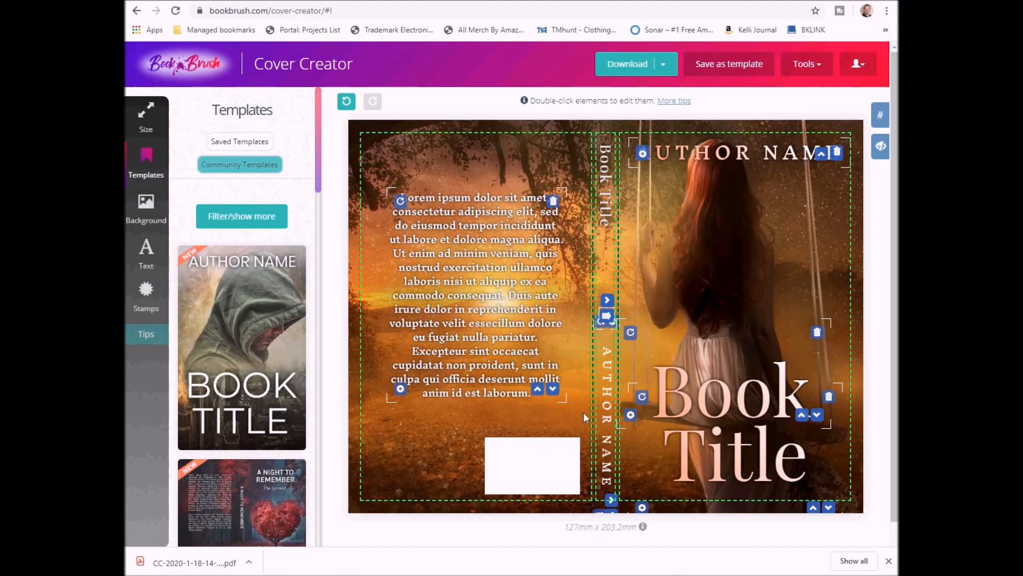
left_click(265, 224)
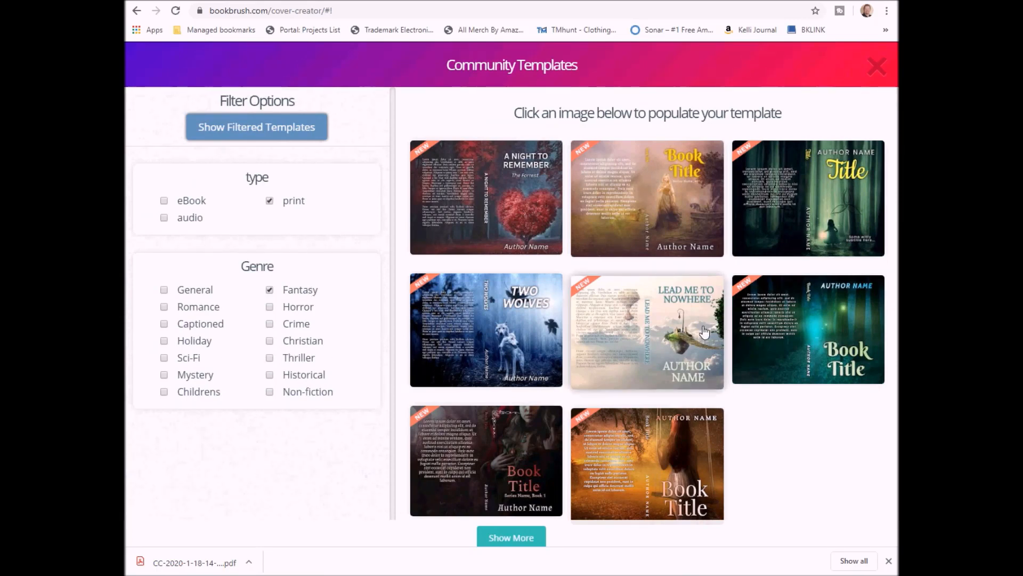
left_click(503, 330)
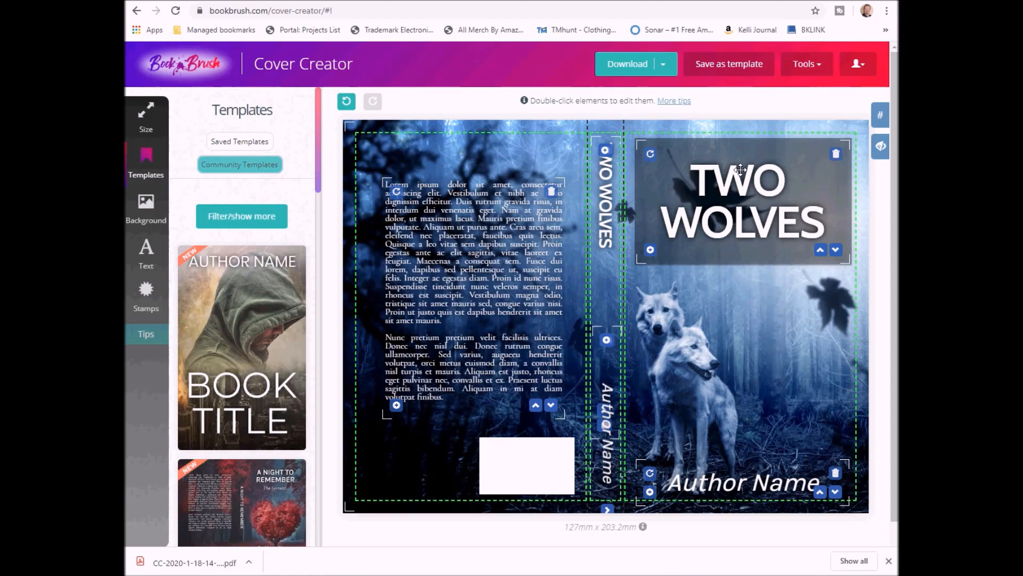
scroll(269, 436, "down", 8)
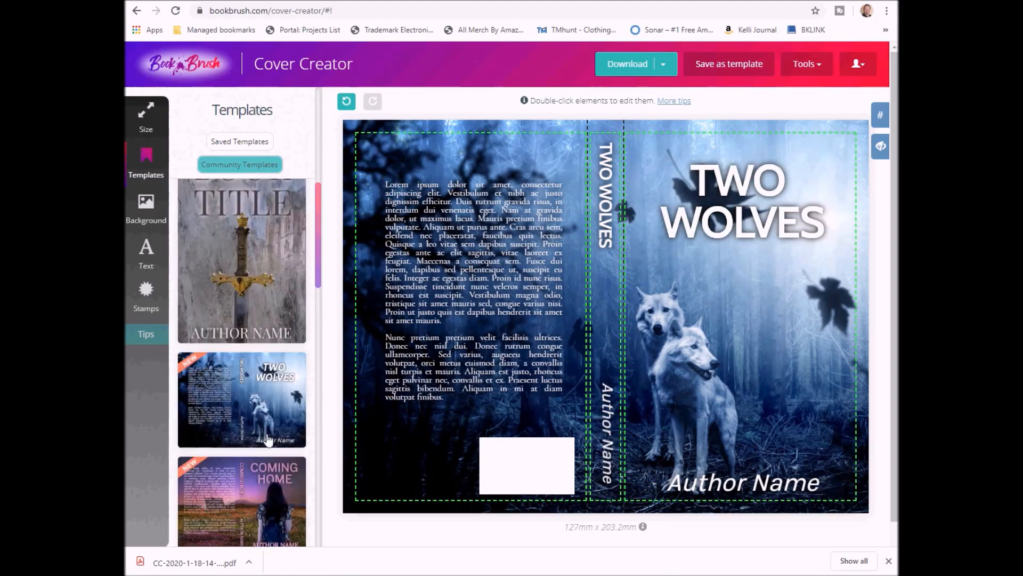
scroll(268, 439, "down", 14)
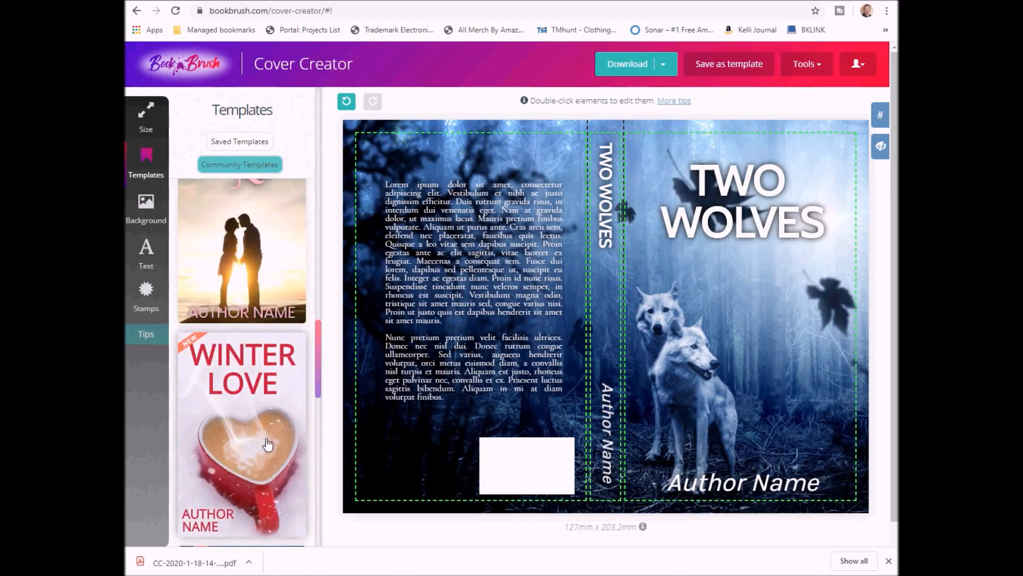